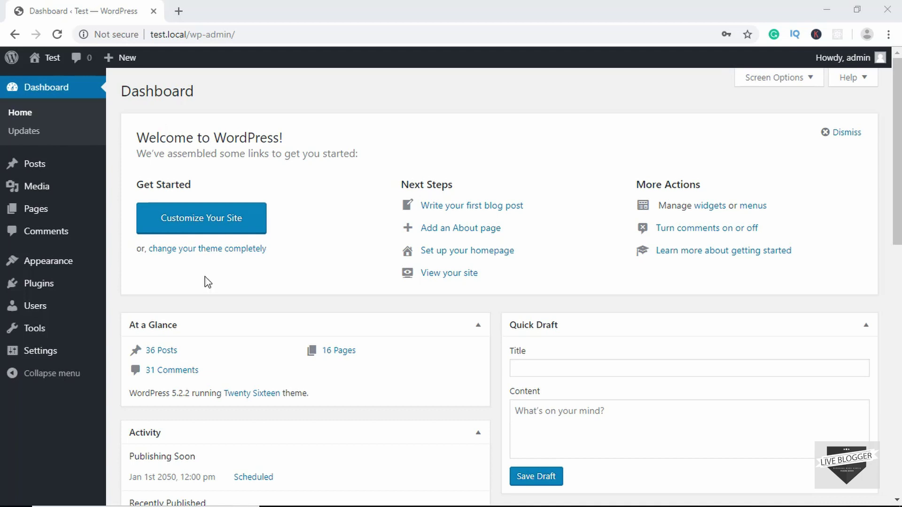
Install and activate the Contact Form by WPForms plugin from the plugin search results
{"action": "mouse_move", "coordinate": [39, 290]}
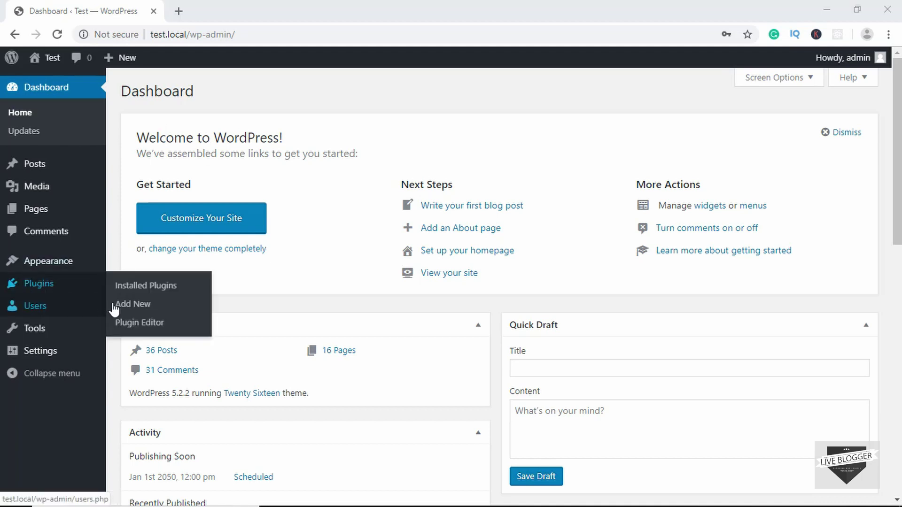
{"action": "left_click", "coordinate": [141, 305]}
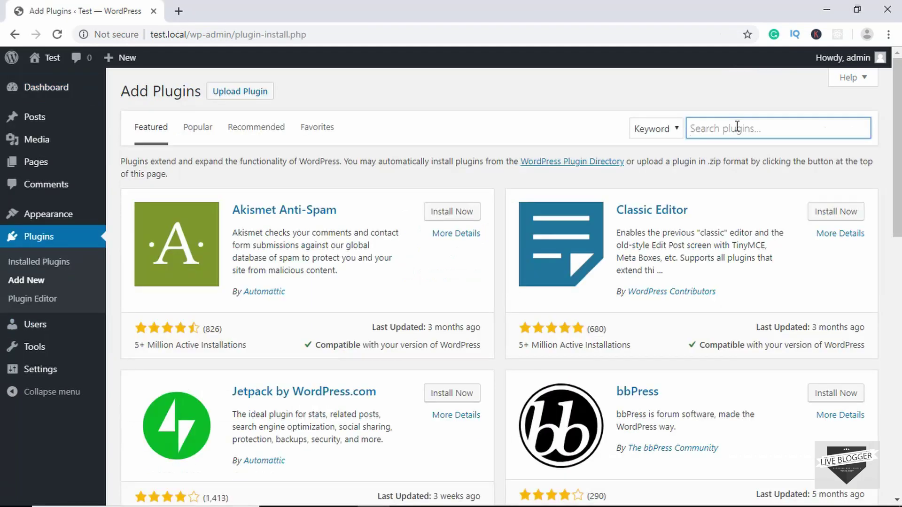
{"action": "type", "text": "wpforms"}
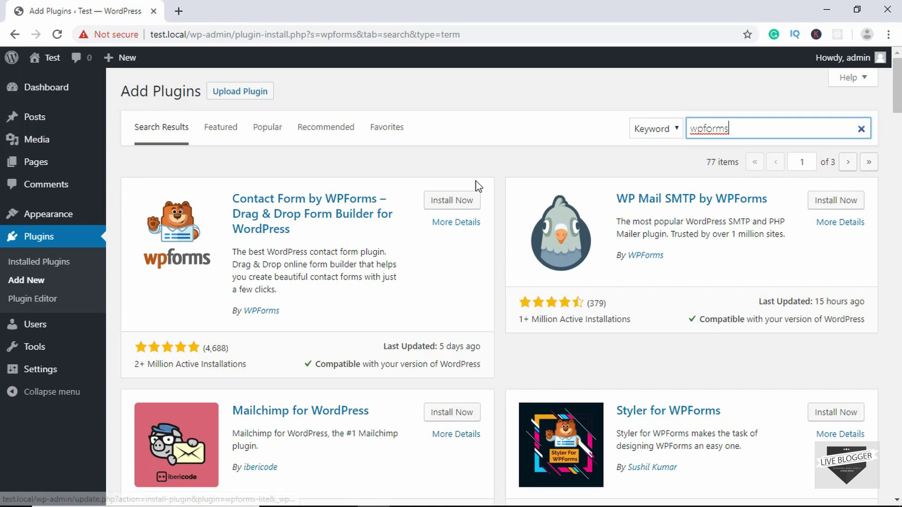
{"action": "left_click", "coordinate": [460, 202]}
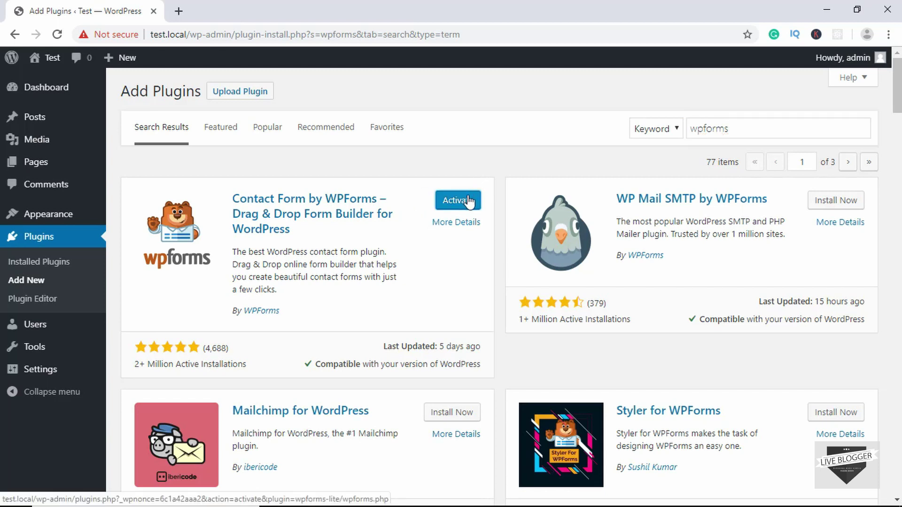
{"action": "left_click", "coordinate": [467, 206]}
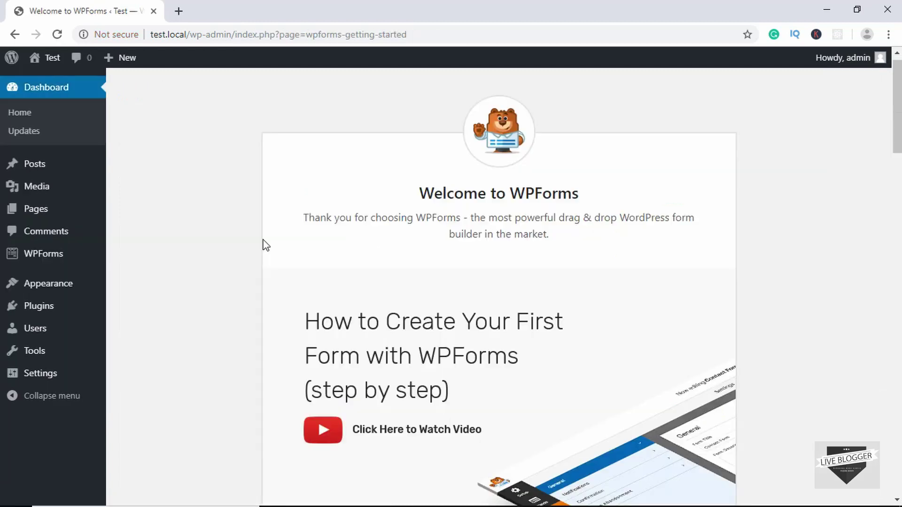
Start a new WPForms form named 'Contact Form' for the Simple Contact Form template
{"action": "scroll", "coordinate": [432, 191], "scroll_direction": "down", "scroll_amount": 5}
{"action": "scroll", "coordinate": [438, 188], "scroll_direction": "down", "scroll_amount": 12}
{"action": "scroll", "coordinate": [438, 188], "scroll_direction": "up", "scroll_amount": 8}
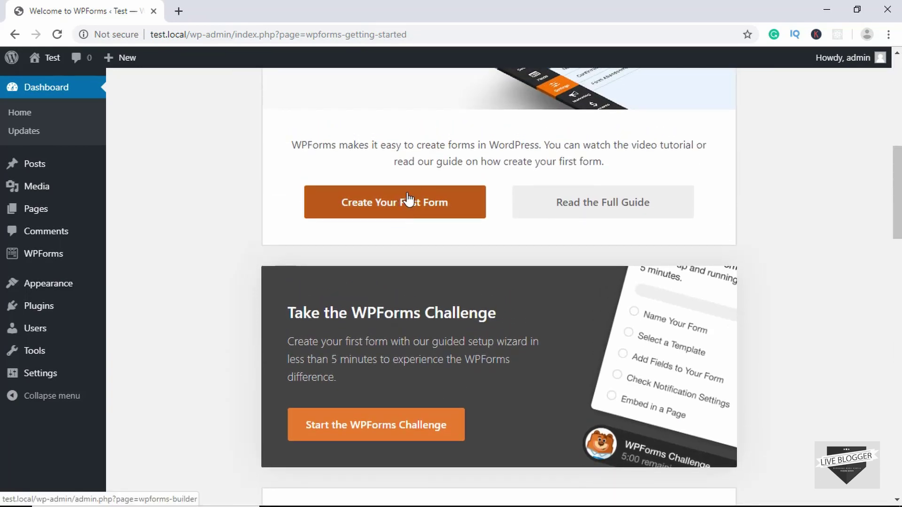
{"action": "scroll", "coordinate": [289, 268], "scroll_direction": "up", "scroll_amount": 4}
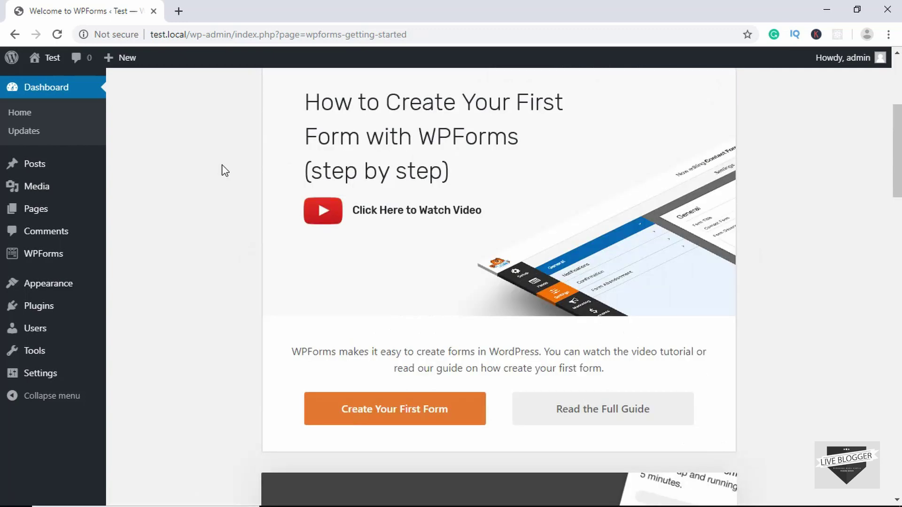
{"action": "mouse_move", "coordinate": [52, 261]}
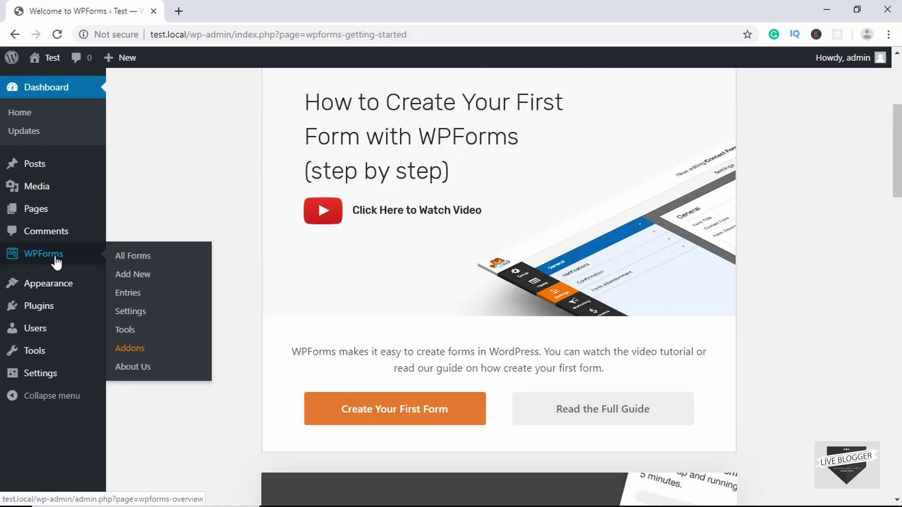
{"action": "left_click", "coordinate": [141, 279]}
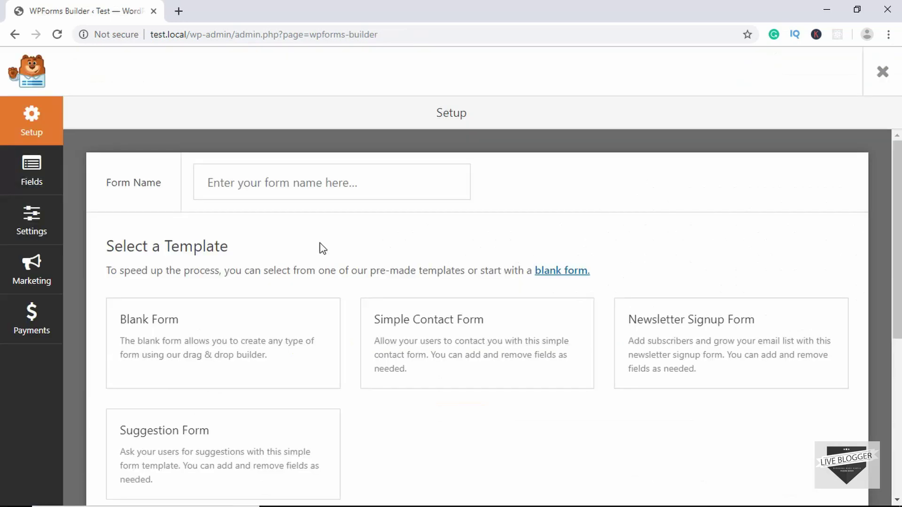
{"action": "left_click", "coordinate": [309, 181]}
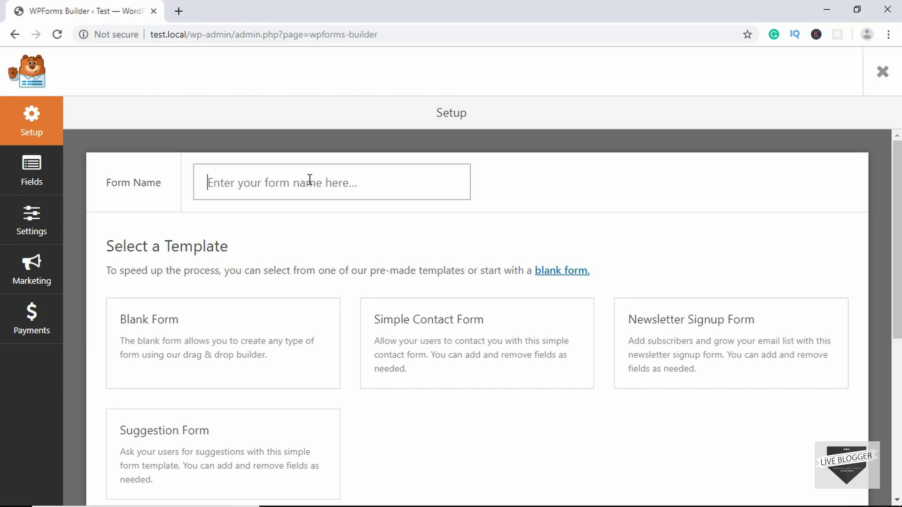
{"action": "type", "text": "Contact Form"}
{"action": "scroll", "coordinate": [310, 180], "scroll_direction": "down", "scroll_amount": 2}
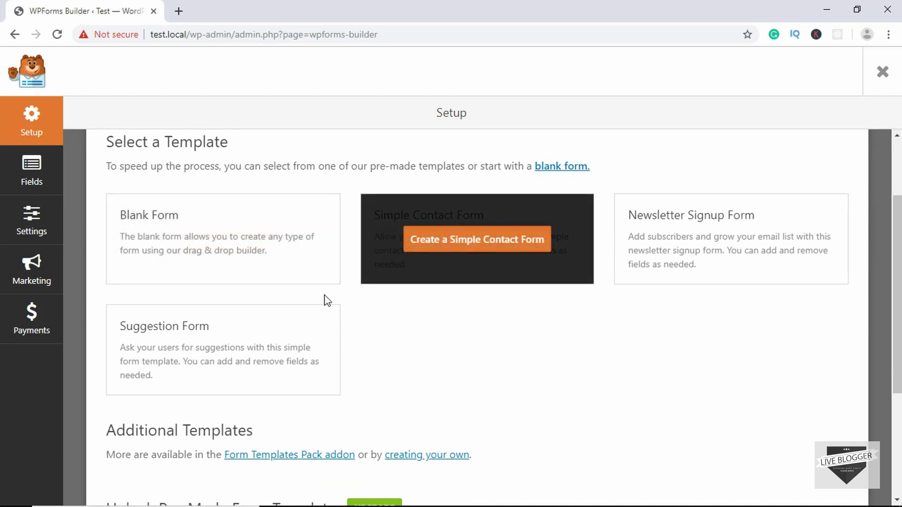
{"action": "mouse_move", "coordinate": [431, 242]}
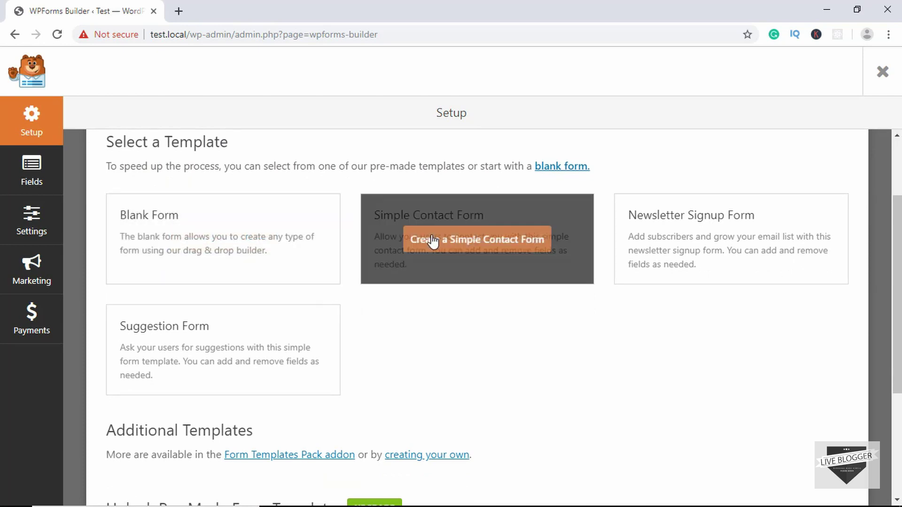
{"action": "left_click", "coordinate": [459, 242]}
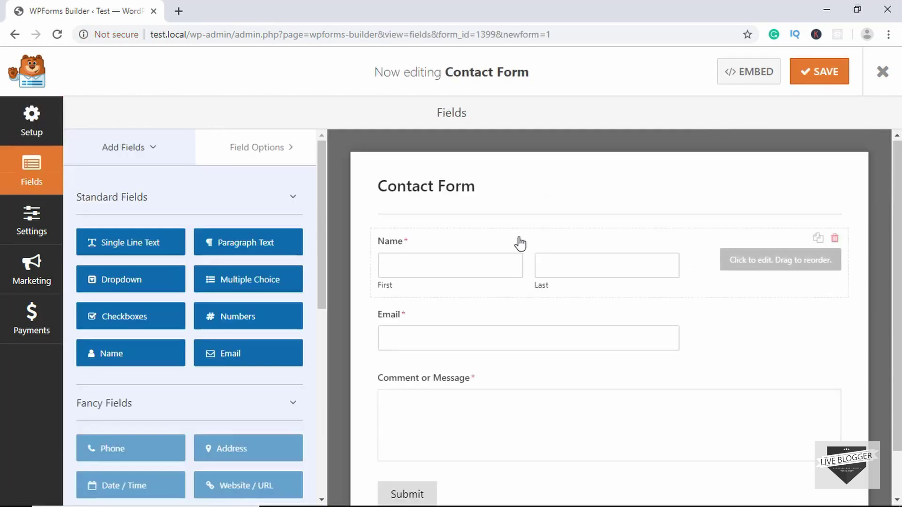
{"action": "scroll", "coordinate": [518, 242], "scroll_direction": "up", "scroll_amount": 1}
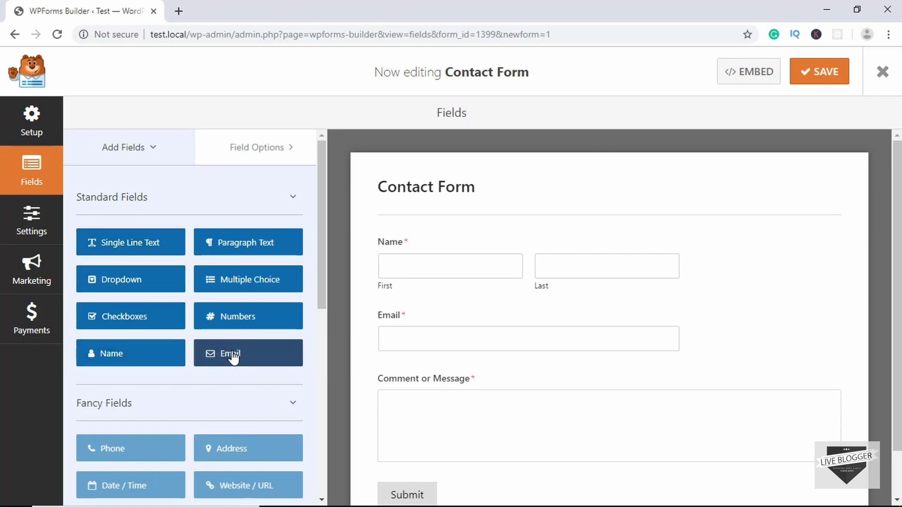
{"action": "left_click", "coordinate": [239, 318]}
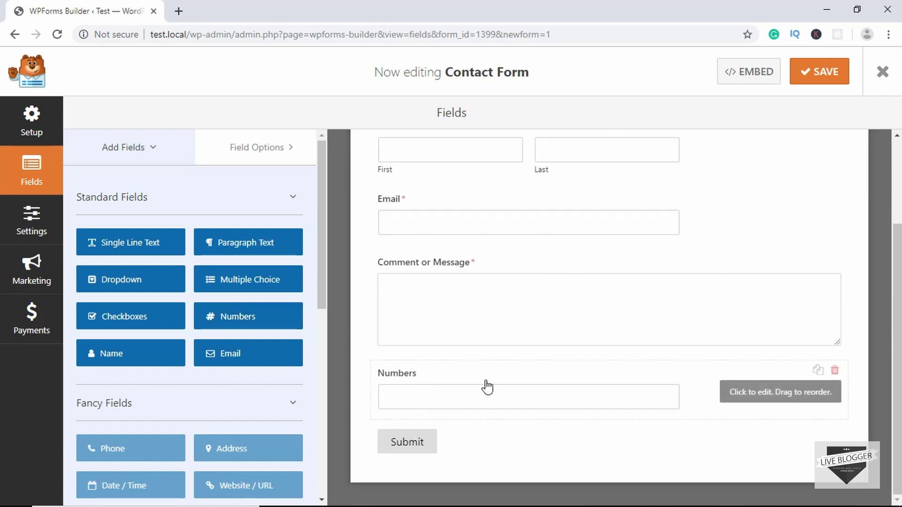
{"action": "left_click", "coordinate": [601, 382]}
{"action": "left_click", "coordinate": [834, 370]}
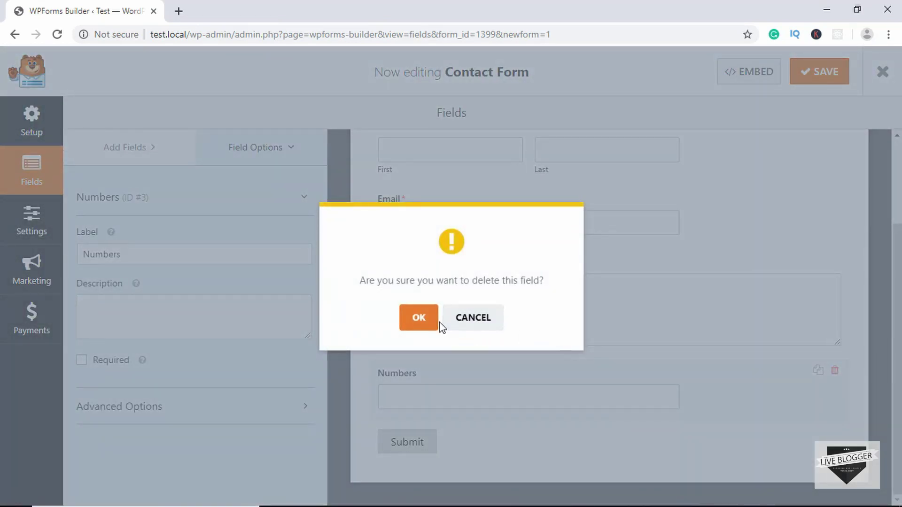
{"action": "left_click", "coordinate": [432, 323]}
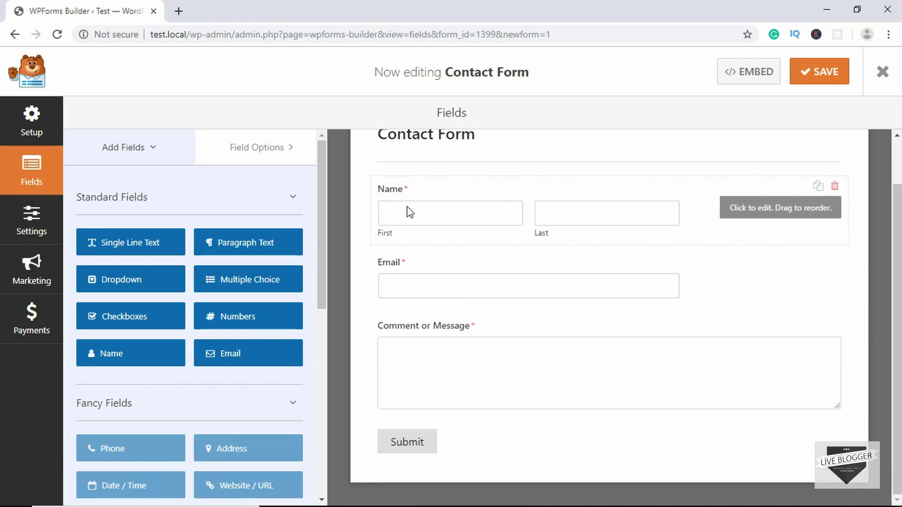
Switch the Name field to the Simple format and clear its label
{"action": "left_click", "coordinate": [439, 202]}
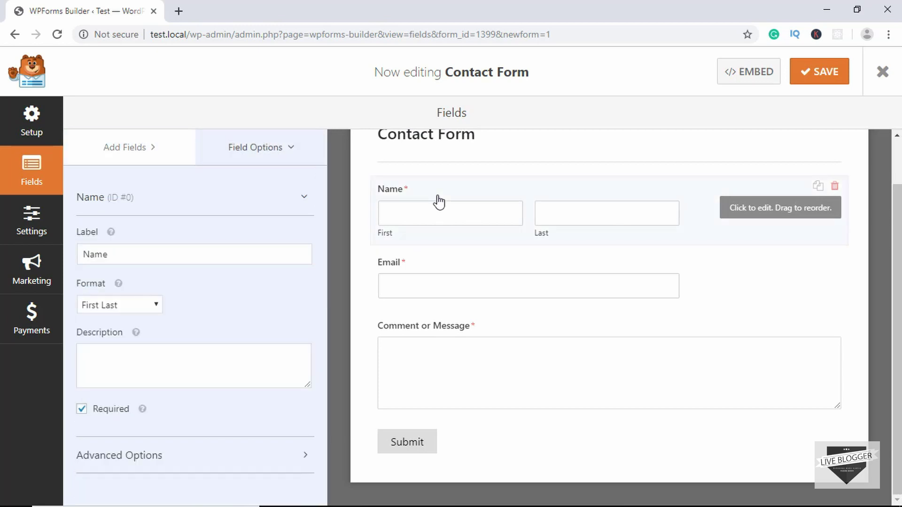
{"action": "left_click", "coordinate": [151, 308]}
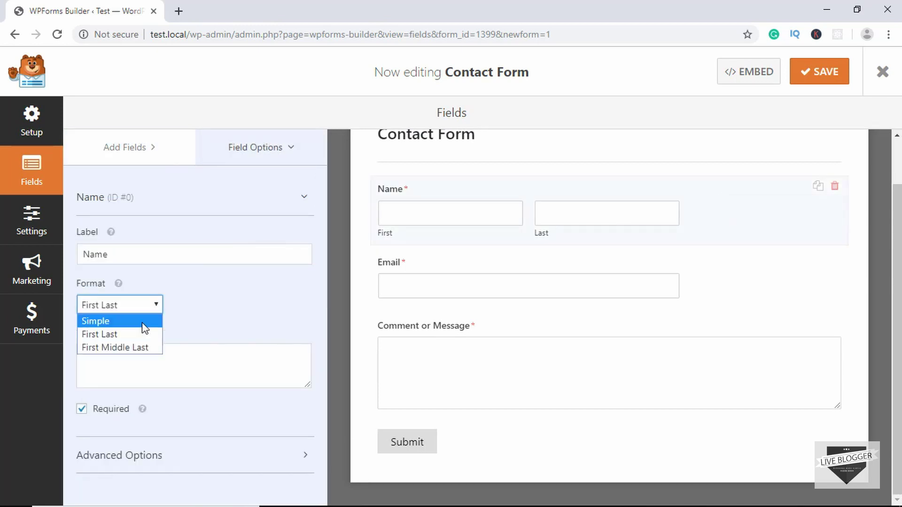
{"action": "left_click", "coordinate": [140, 323]}
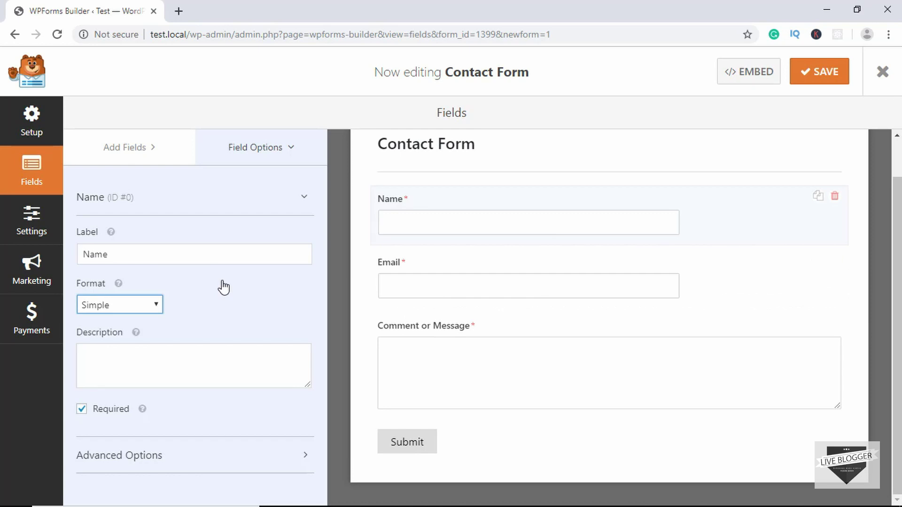
{"action": "left_click", "coordinate": [148, 248]}
{"action": "key", "text": "BackSpace"}
{"action": "key", "text": "BackSpace"}
{"action": "key", "text": "BackSpace"}
{"action": "key", "text": "BackSpace"}
{"action": "type", "text": "Full Name"}
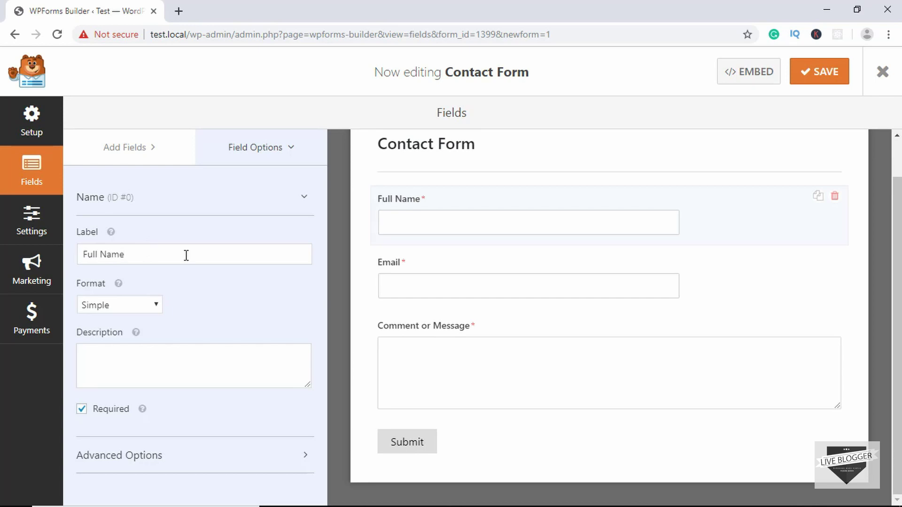
{"action": "key", "text": "ctrl+a"}
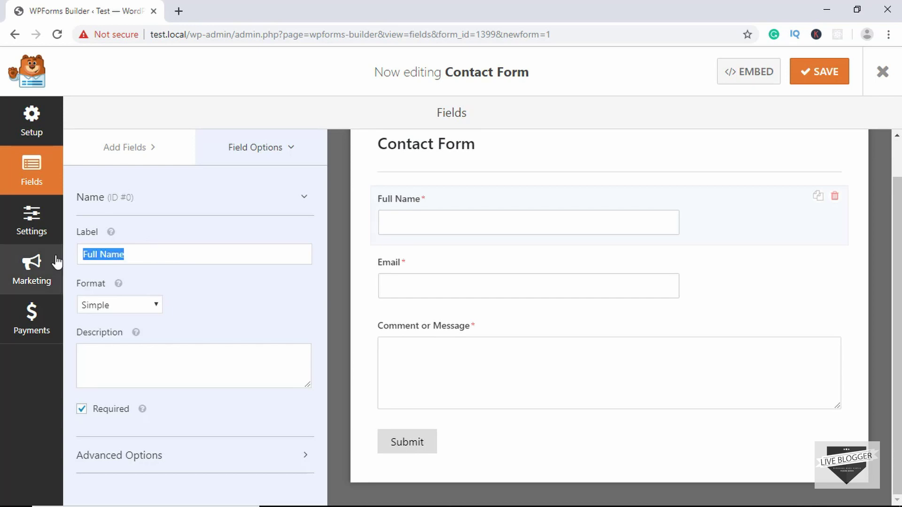
{"action": "key", "text": "BackSpace"}
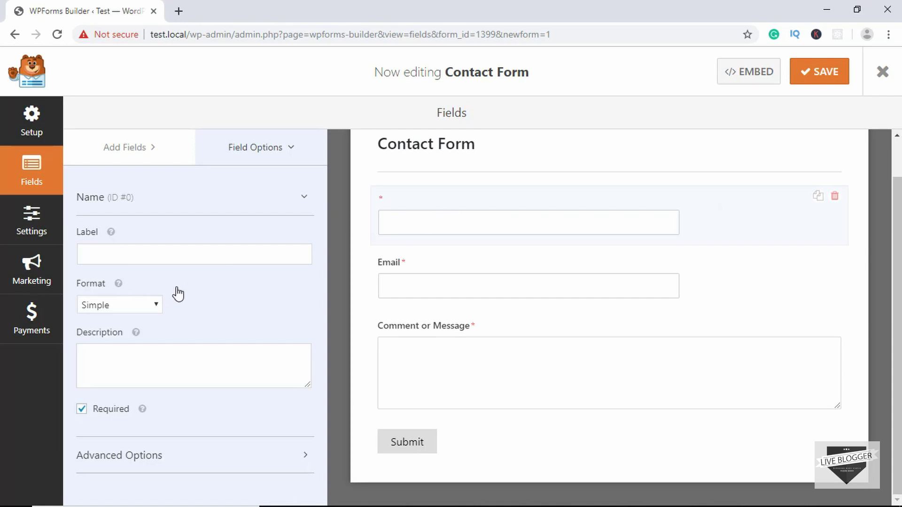
Make the name field Large with a Full Name placeholder, hidden label and CSS class my-input
{"action": "left_click", "coordinate": [147, 462]}
{"action": "scroll", "coordinate": [147, 459], "scroll_direction": "down", "scroll_amount": 5}
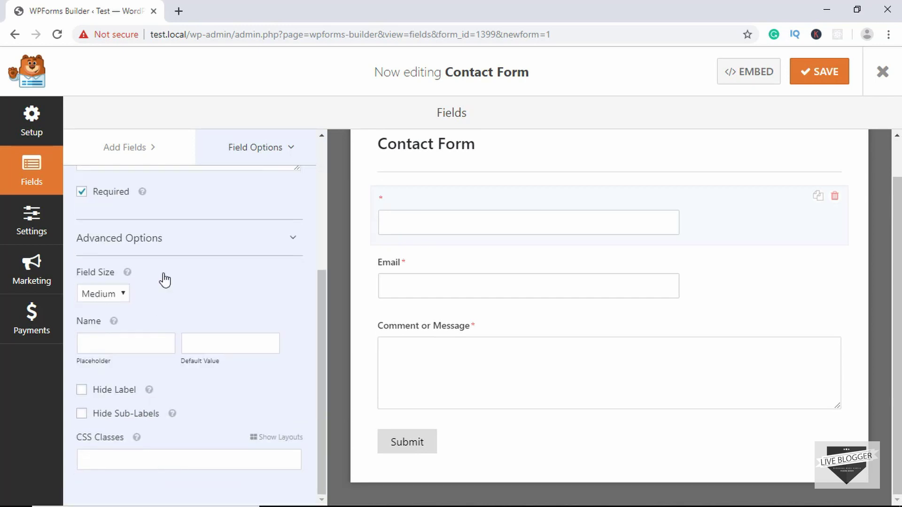
{"action": "left_click", "coordinate": [119, 296]}
{"action": "left_click", "coordinate": [108, 334]}
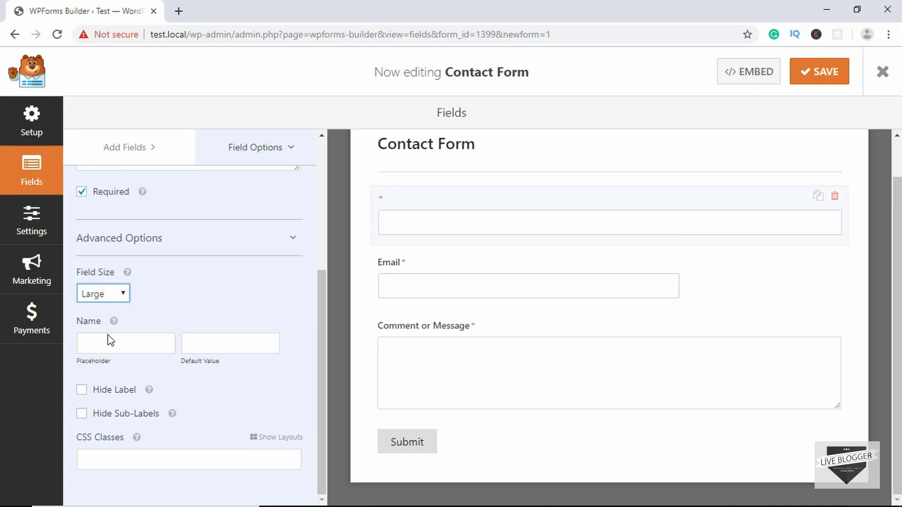
{"action": "left_click", "coordinate": [136, 348]}
{"action": "type", "text": "Full Name"}
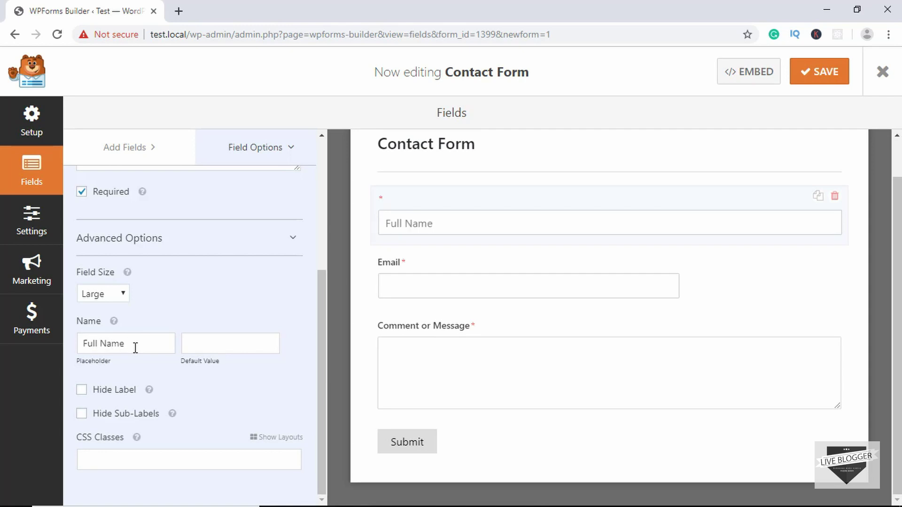
{"action": "left_click", "coordinate": [103, 398]}
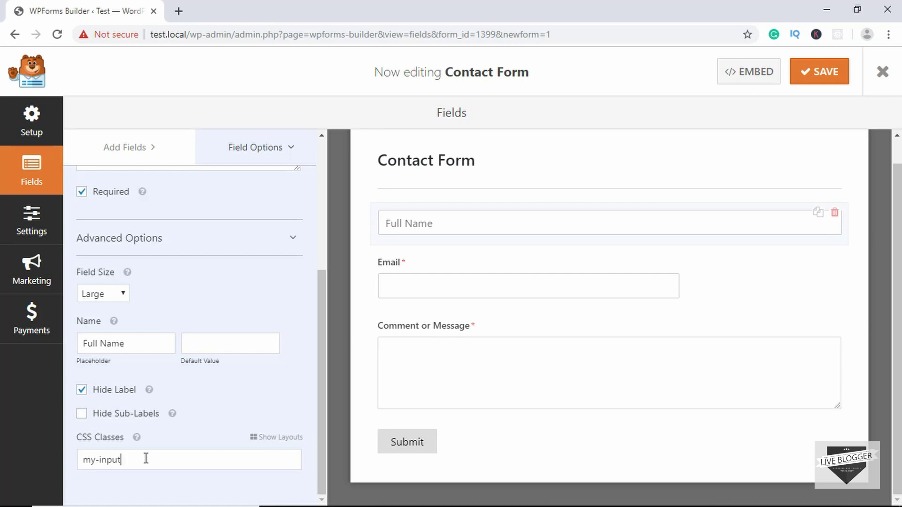
{"action": "left_click_drag", "start_coordinate": [146, 460], "coordinate": [78, 458]}
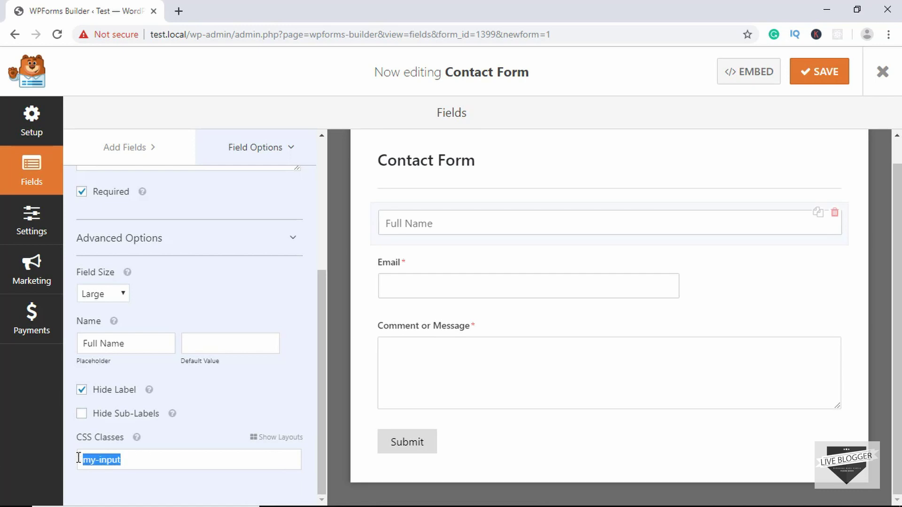
{"action": "left_click", "coordinate": [142, 460]}
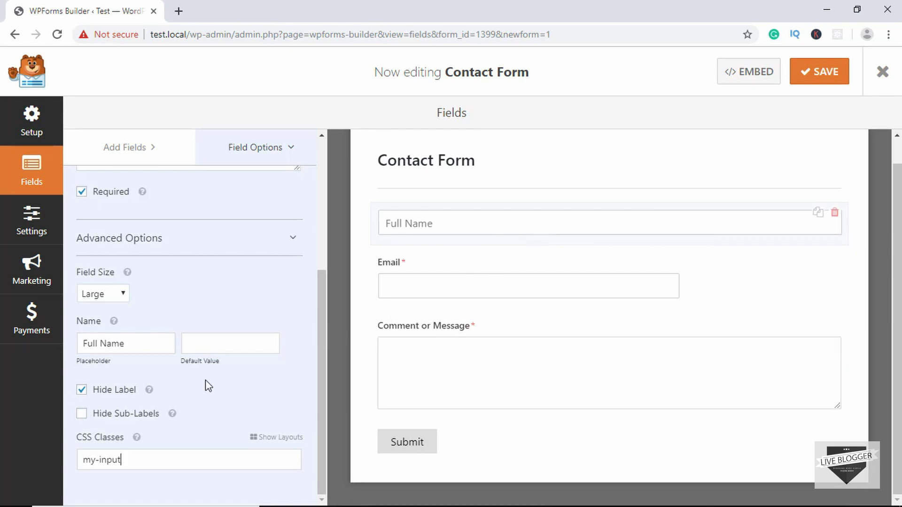
{"action": "left_click", "coordinate": [454, 277]}
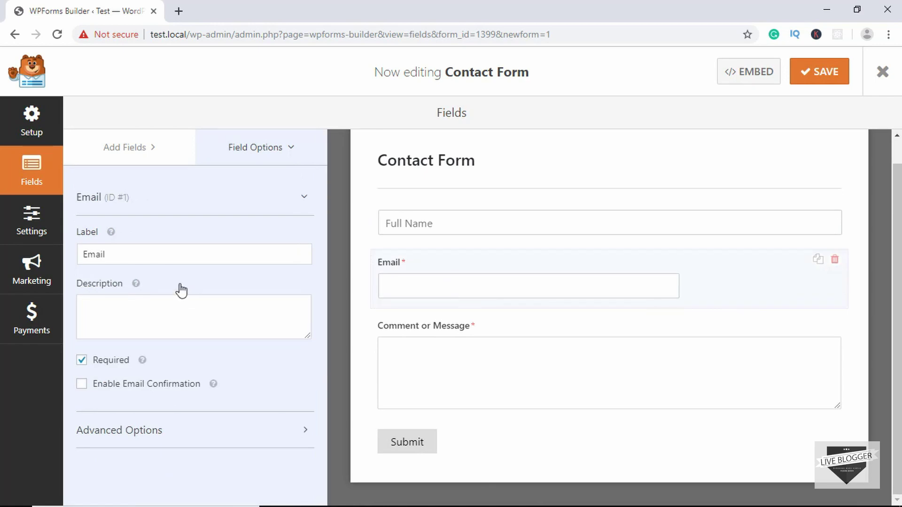
Clear the Email field's label and description, leaving Email Confirmation turned off
{"action": "double_click", "coordinate": [136, 253]}
{"action": "key", "text": "BackSpace"}
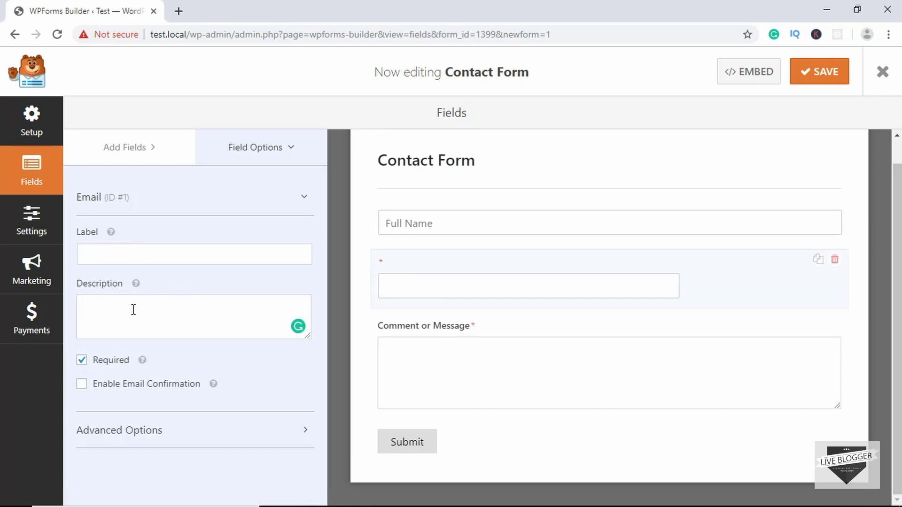
{"action": "type", "text": "Plea"}
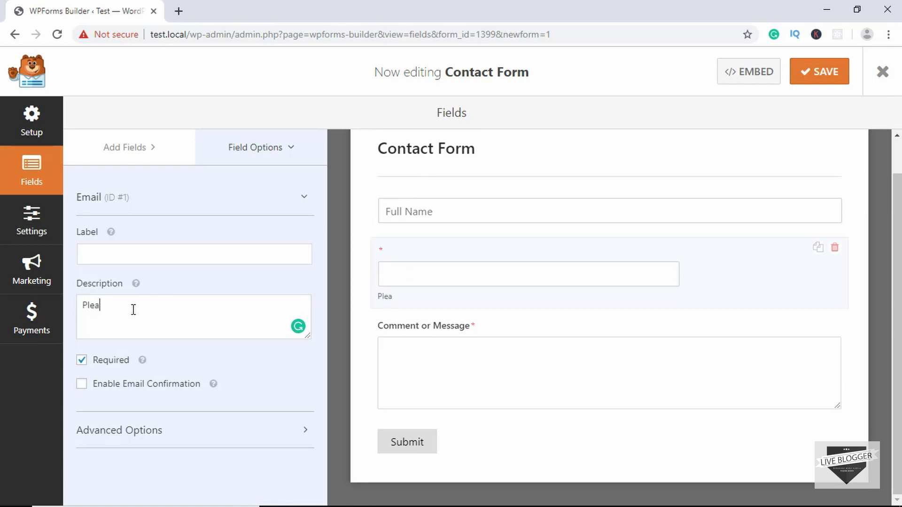
{"action": "type", "text": "se ender you email"}
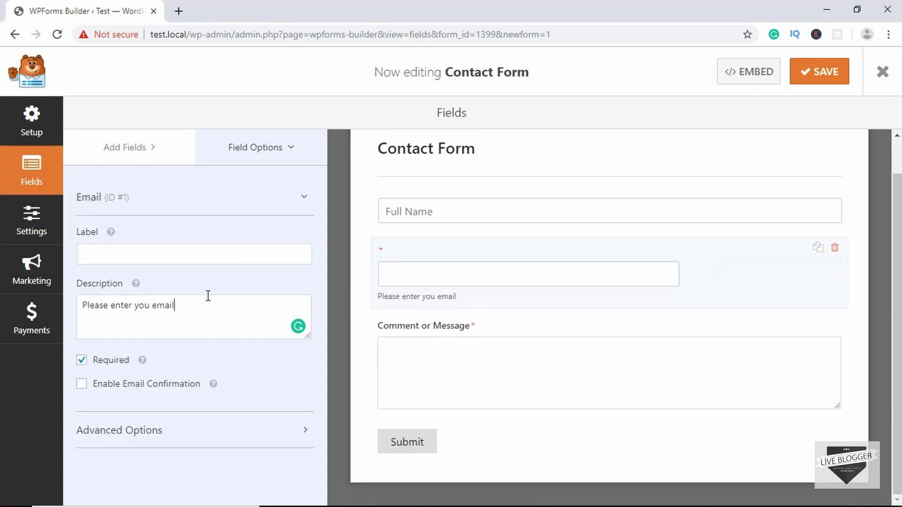
{"action": "triple_click", "coordinate": [162, 301]}
{"action": "key", "text": "BackSpace"}
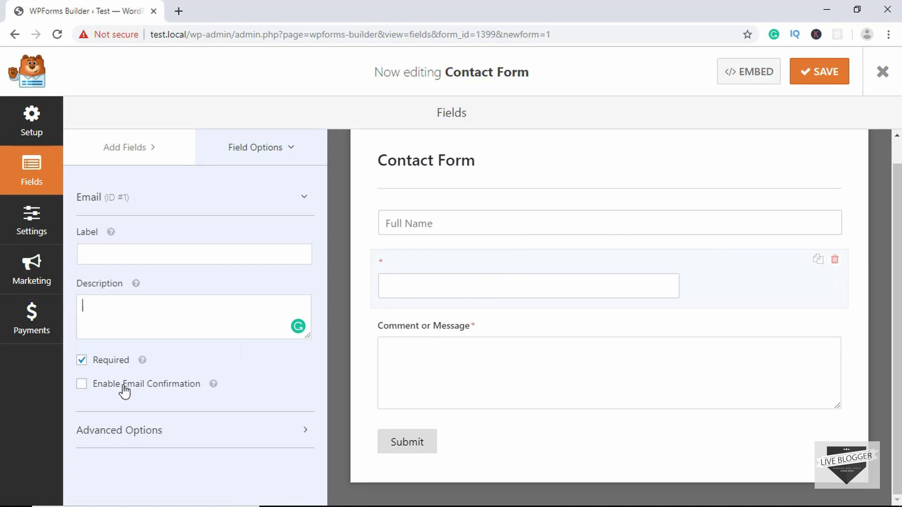
{"action": "left_click", "coordinate": [165, 390]}
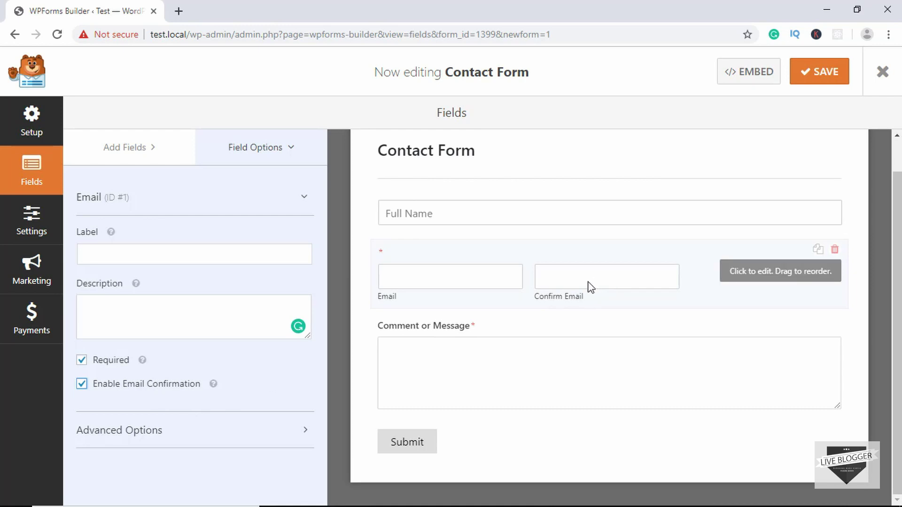
{"action": "left_click", "coordinate": [120, 388]}
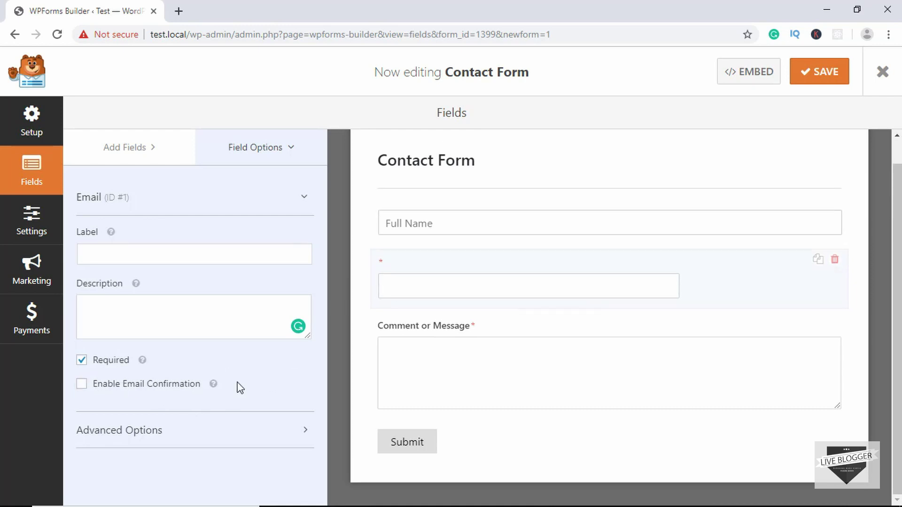
Make the Email field Large with an 'Email' placeholder and its label hidden
{"action": "left_click", "coordinate": [190, 434]}
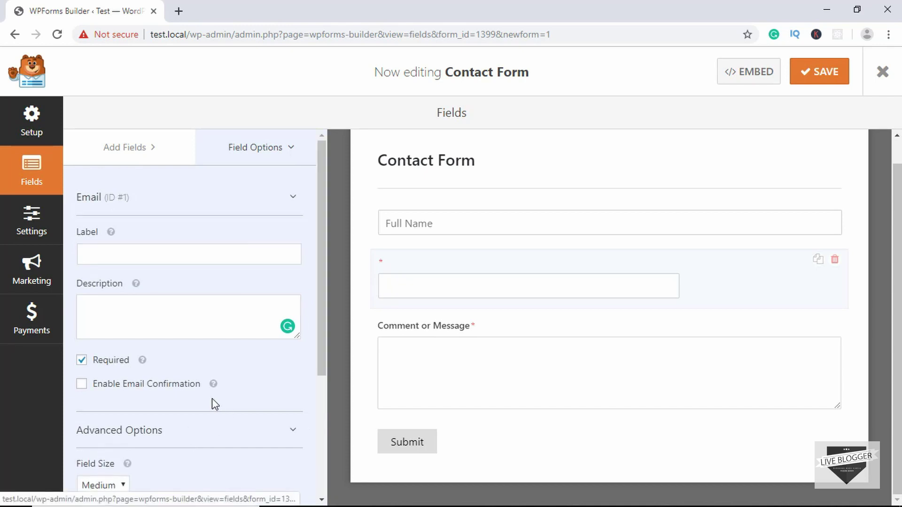
{"action": "scroll", "coordinate": [212, 403], "scroll_direction": "down", "scroll_amount": 4}
{"action": "left_click", "coordinate": [111, 295]}
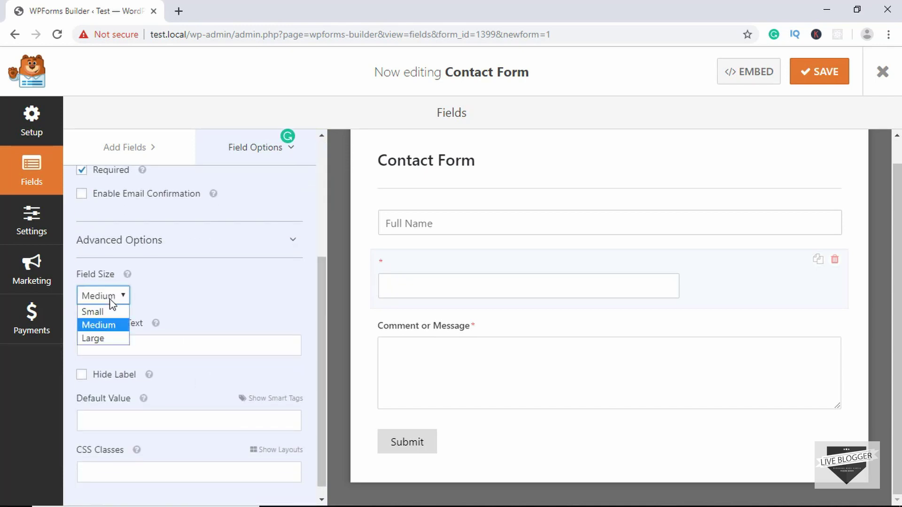
{"action": "left_click", "coordinate": [115, 339]}
{"action": "left_click", "coordinate": [133, 347]}
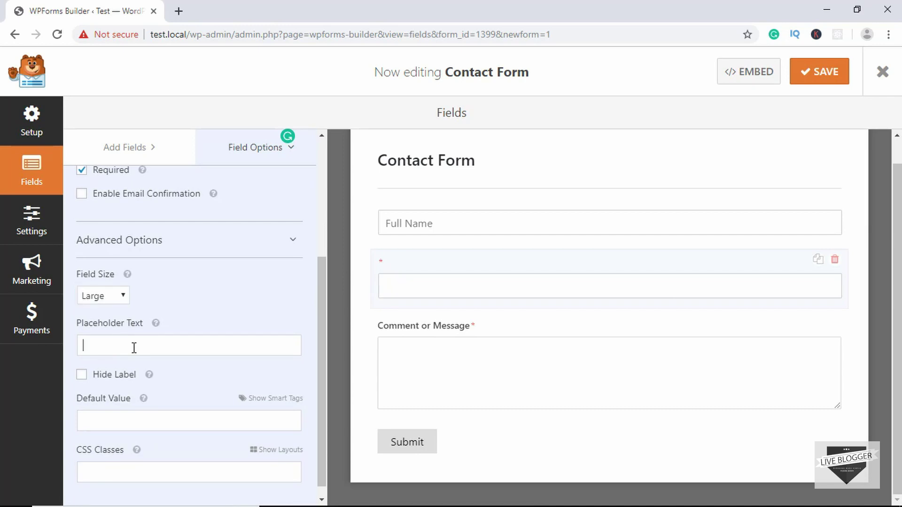
{"action": "type", "text": "Email"}
{"action": "left_click", "coordinate": [82, 375]}
{"action": "scroll", "coordinate": [141, 385], "scroll_direction": "down", "scroll_amount": 1}
{"action": "left_click", "coordinate": [147, 464]}
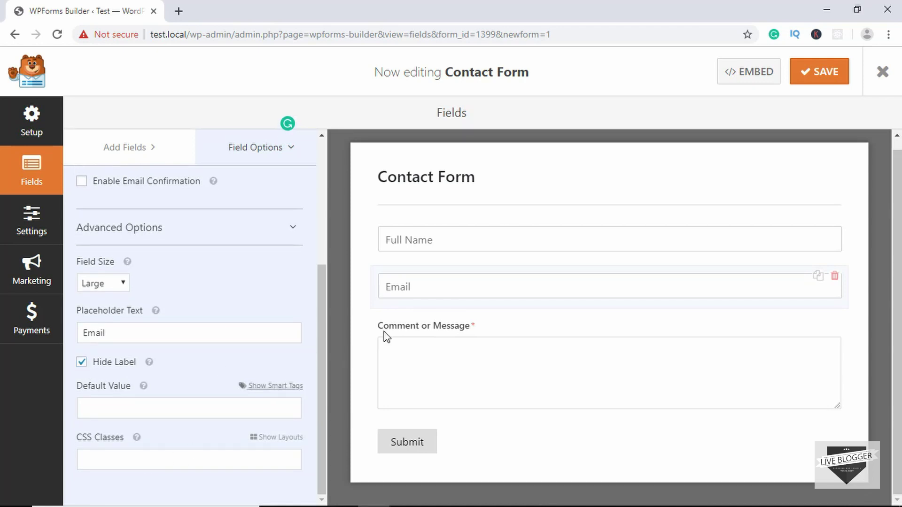
Clear the Comment or Message label, make it Large with a 'Your Message' placeholder and hidden label
{"action": "left_click", "coordinate": [513, 347]}
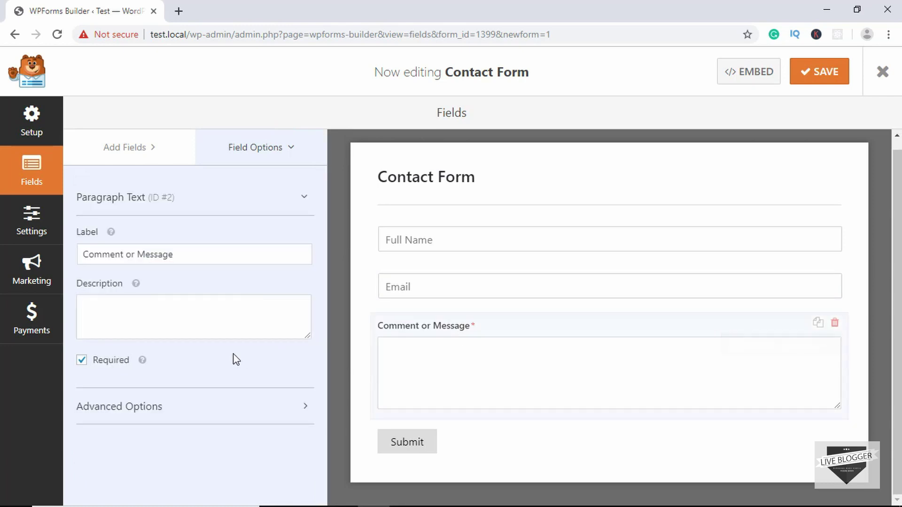
{"action": "left_click_drag", "start_coordinate": [202, 259], "coordinate": [17, 267]}
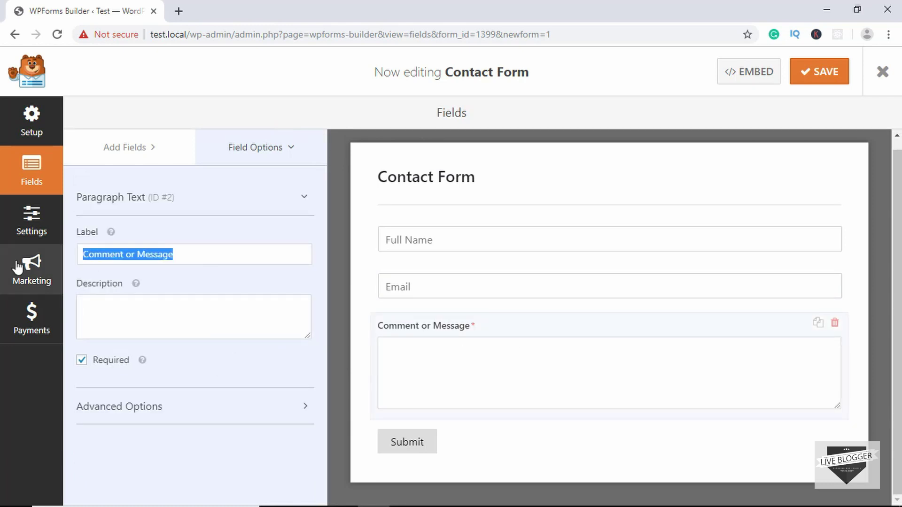
{"action": "key", "text": "BackSpace"}
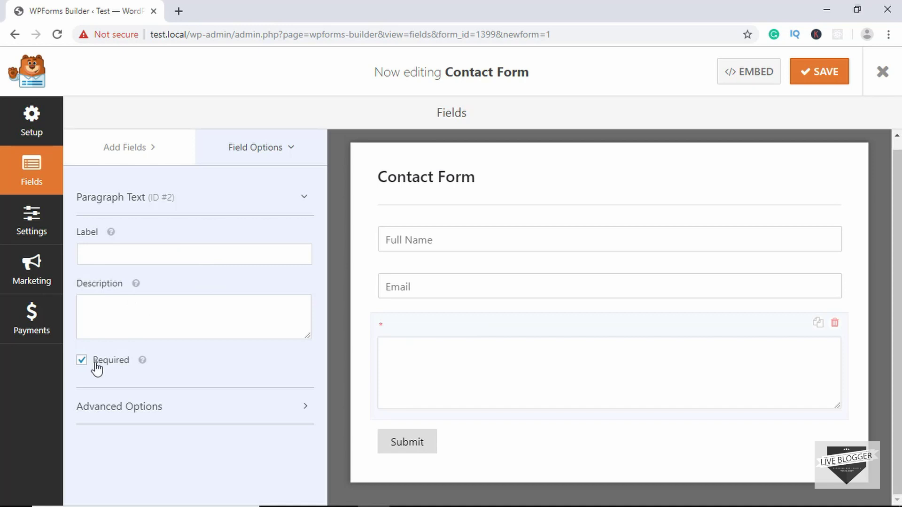
{"action": "left_click", "coordinate": [167, 413]}
{"action": "scroll", "coordinate": [165, 412], "scroll_direction": "down", "scroll_amount": 3}
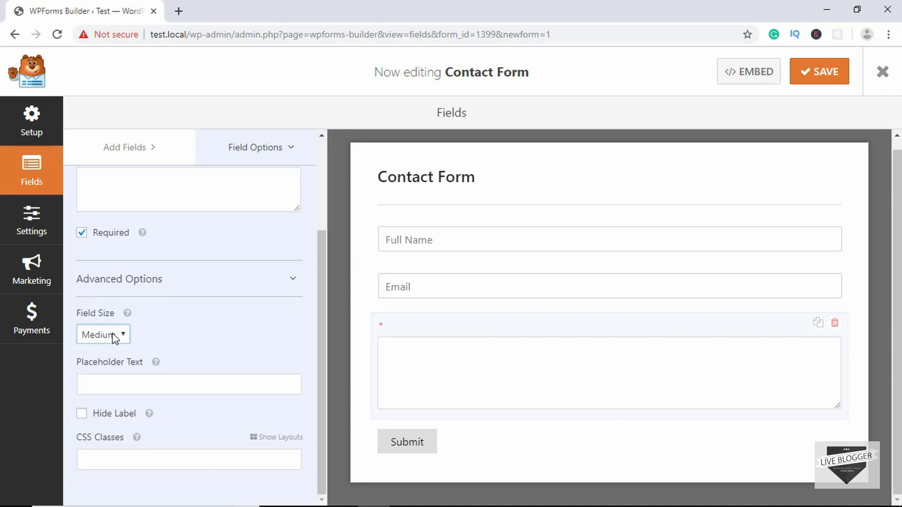
{"action": "left_click", "coordinate": [113, 334]}
{"action": "key", "text": "Escape"}
{"action": "left_click", "coordinate": [160, 381]}
{"action": "type", "text": "Your Message"}
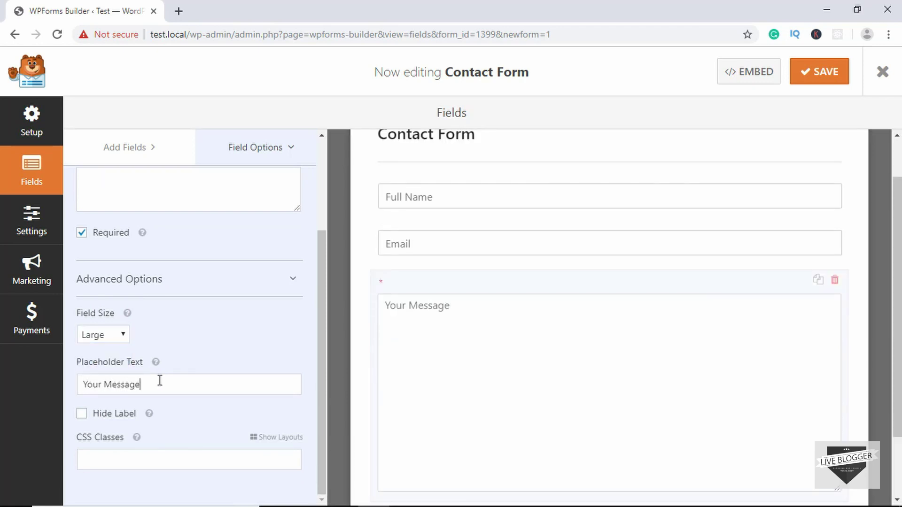
{"action": "left_click", "coordinate": [81, 414]}
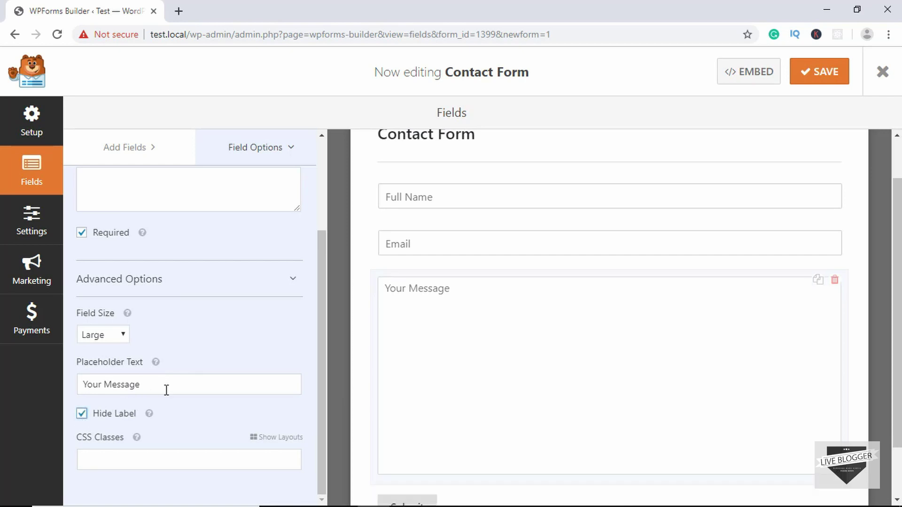
{"action": "scroll", "coordinate": [445, 289], "scroll_direction": "up", "scroll_amount": 1}
{"action": "scroll", "coordinate": [444, 289], "scroll_direction": "down", "scroll_amount": 3}
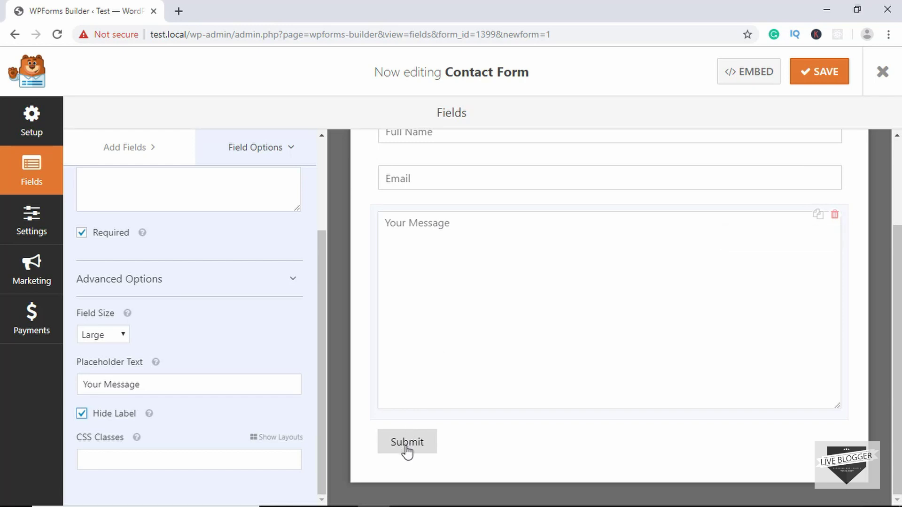
{"action": "left_click", "coordinate": [405, 447]}
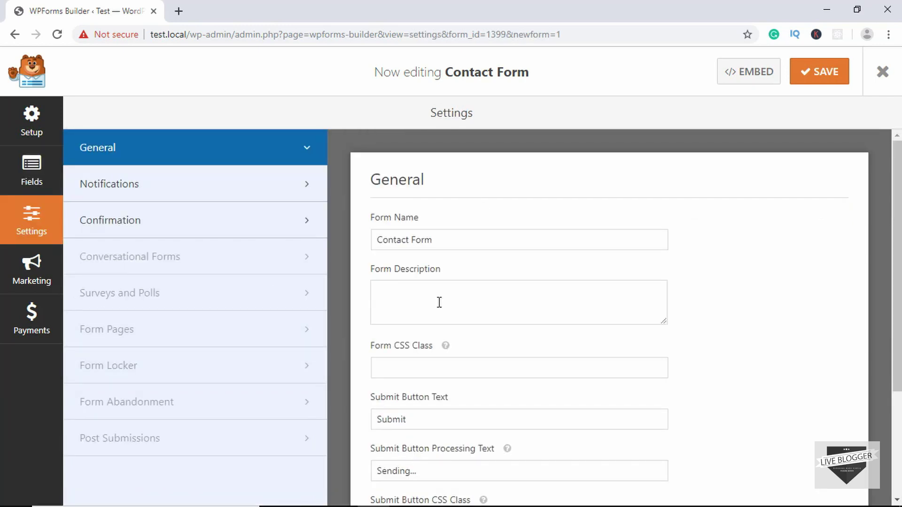
Set the submit button text to Send, keep 'Sending...' as processing text, and enable AJAX submission
{"action": "left_click_drag", "start_coordinate": [452, 242], "coordinate": [376, 244]}
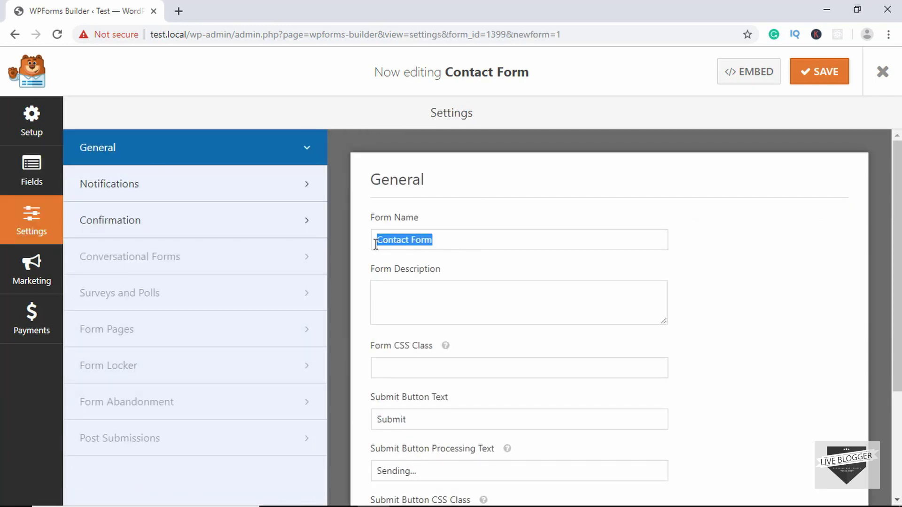
{"action": "left_click", "coordinate": [471, 308]}
{"action": "scroll", "coordinate": [472, 310], "scroll_direction": "down", "scroll_amount": 3}
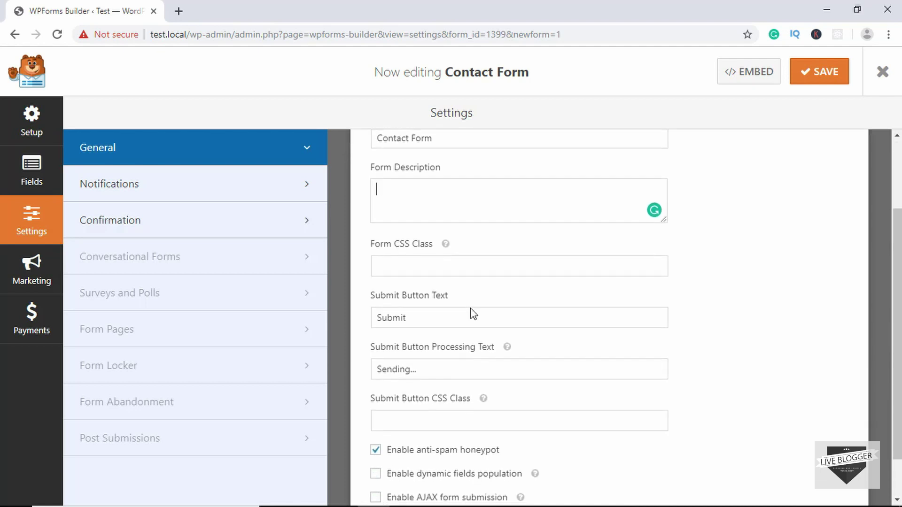
{"action": "scroll", "coordinate": [471, 315], "scroll_direction": "down", "scroll_amount": 1}
{"action": "left_click", "coordinate": [429, 220]}
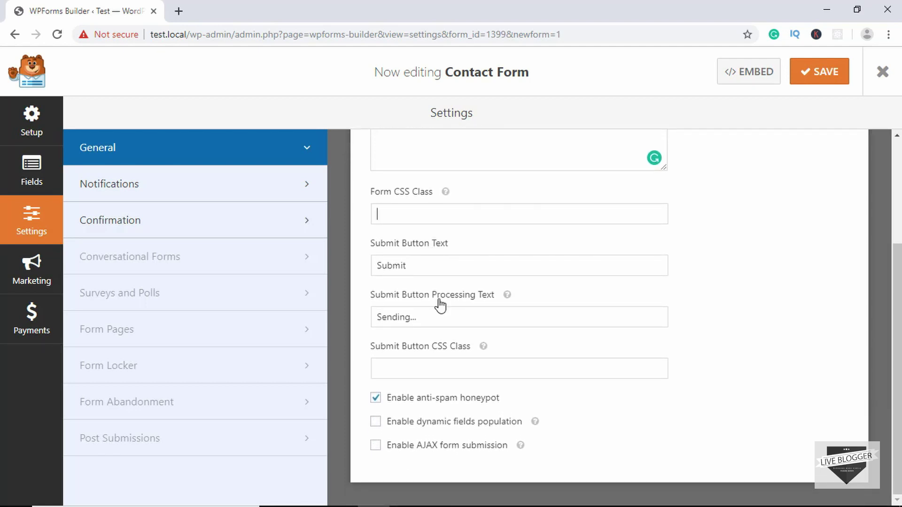
{"action": "left_click_drag", "start_coordinate": [421, 266], "coordinate": [372, 261]}
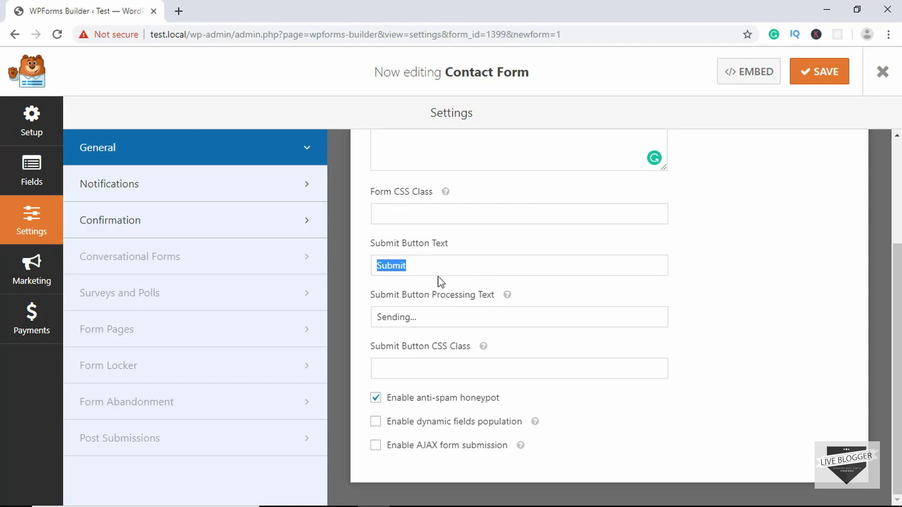
{"action": "type", "text": "D"}
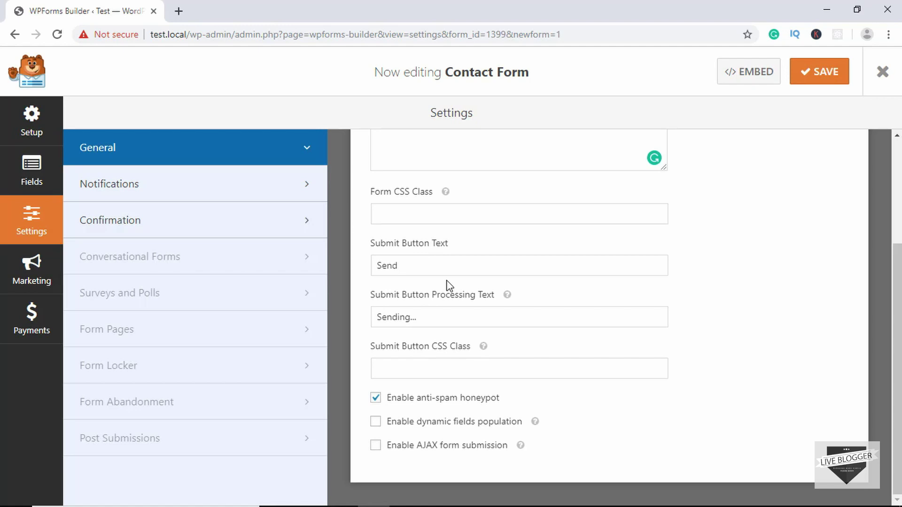
{"action": "left_click_drag", "start_coordinate": [429, 316], "coordinate": [373, 314]}
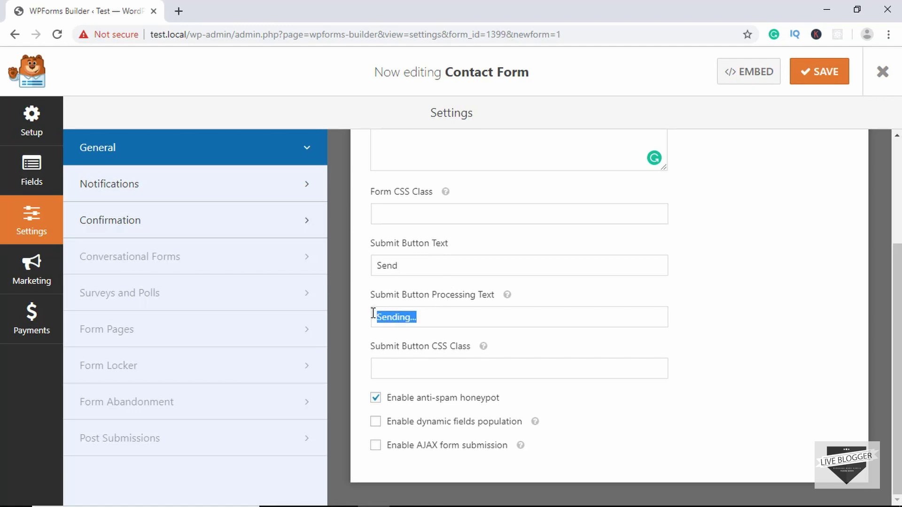
{"action": "left_click", "coordinate": [429, 319]}
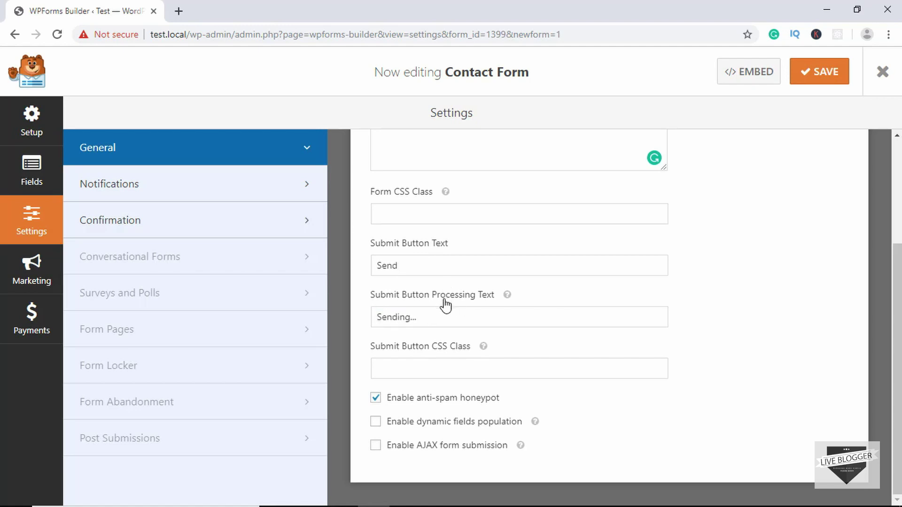
{"action": "left_click", "coordinate": [442, 313]}
{"action": "mouse_move", "coordinate": [535, 423]}
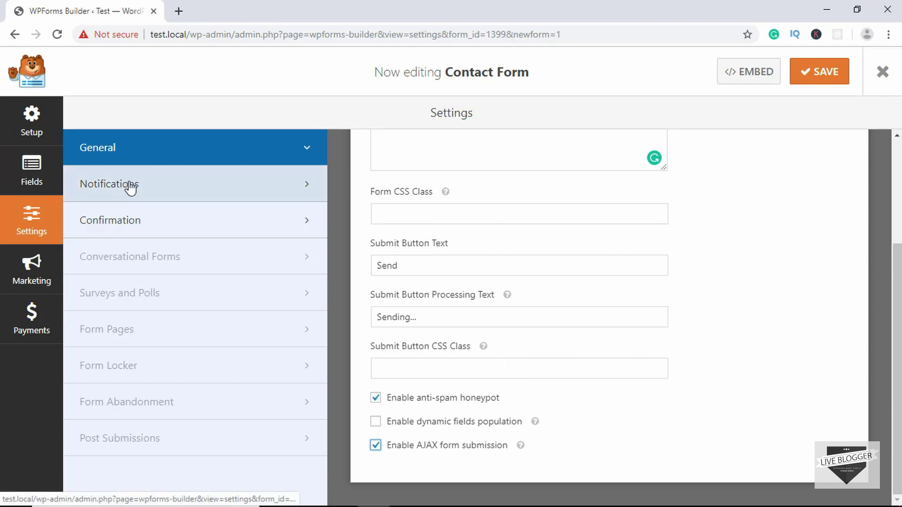
In the default notification, replace {admin_email} in Send To Email Address with a recipient address
{"action": "left_click", "coordinate": [195, 186]}
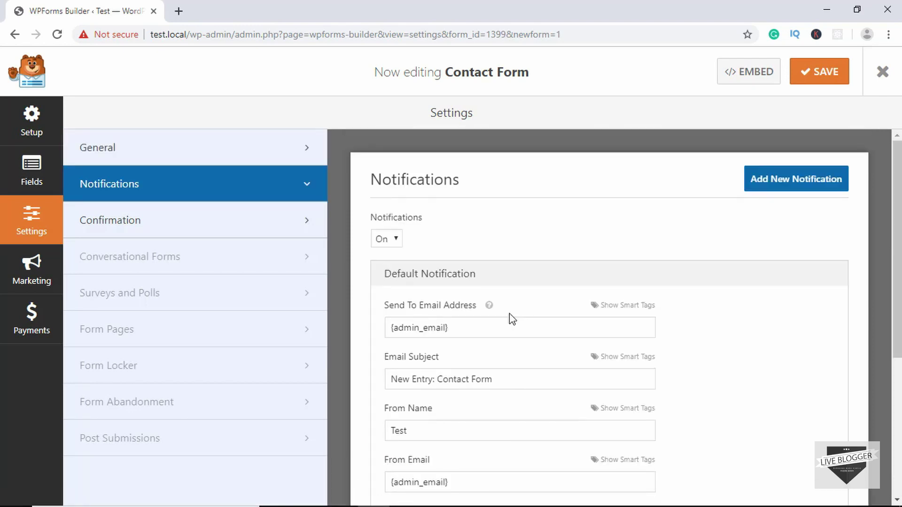
{"action": "scroll", "coordinate": [510, 314], "scroll_direction": "down", "scroll_amount": 2}
{"action": "scroll", "coordinate": [511, 314], "scroll_direction": "down", "scroll_amount": 1}
{"action": "scroll", "coordinate": [509, 301], "scroll_direction": "up", "scroll_amount": 2}
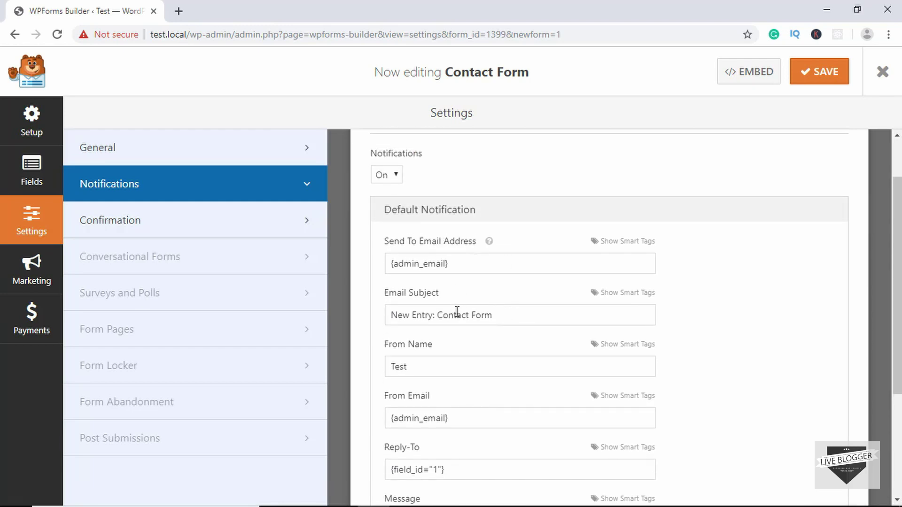
{"action": "scroll", "coordinate": [492, 308], "scroll_direction": "down", "scroll_amount": 2}
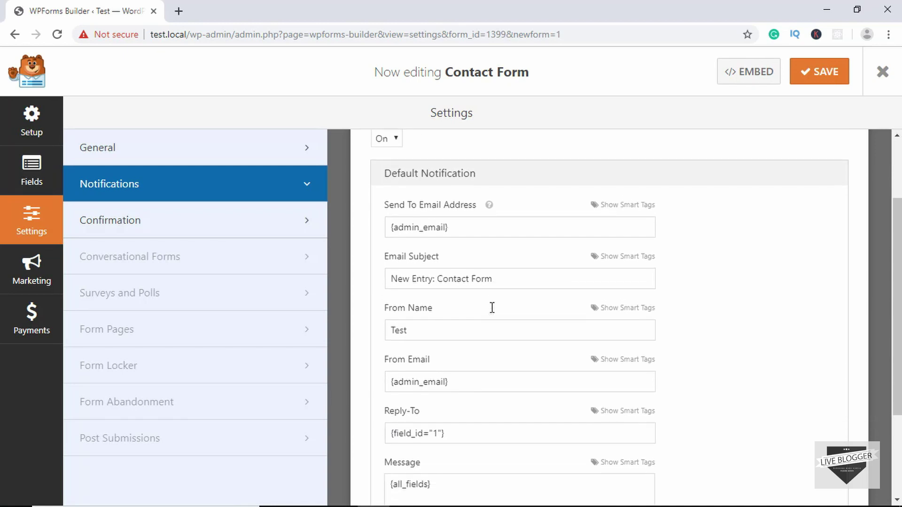
{"action": "scroll", "coordinate": [491, 308], "scroll_direction": "down", "scroll_amount": 1}
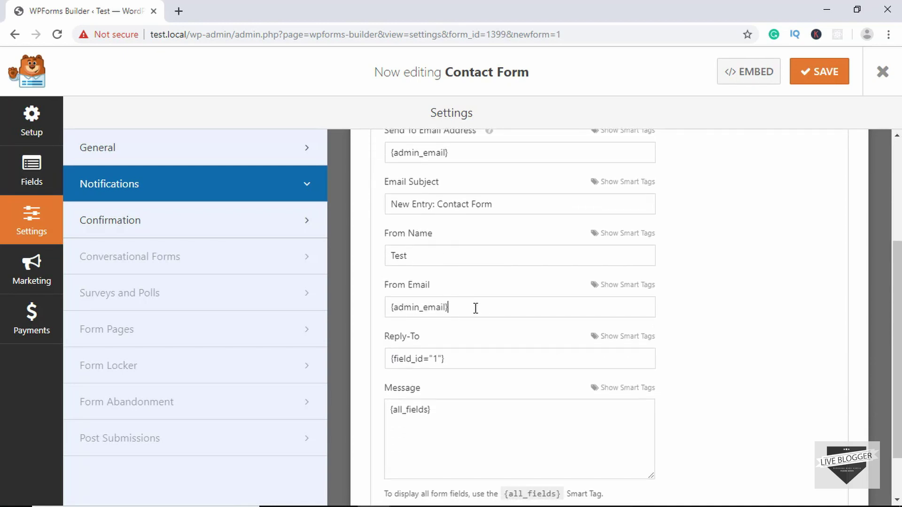
{"action": "left_click_drag", "start_coordinate": [473, 309], "coordinate": [390, 308]}
{"action": "scroll", "coordinate": [467, 353], "scroll_direction": "down", "scroll_amount": 2}
{"action": "left_click", "coordinate": [466, 353]}
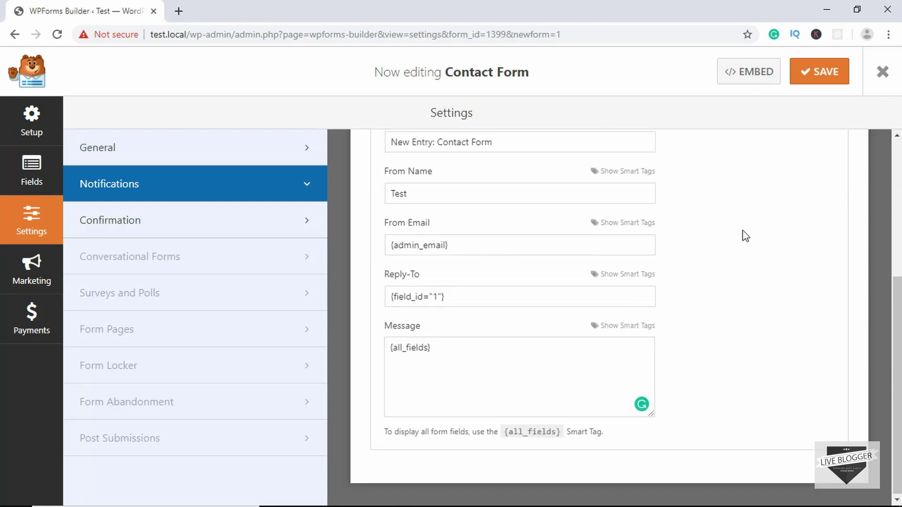
{"action": "scroll", "coordinate": [746, 236], "scroll_direction": "up", "scroll_amount": 4}
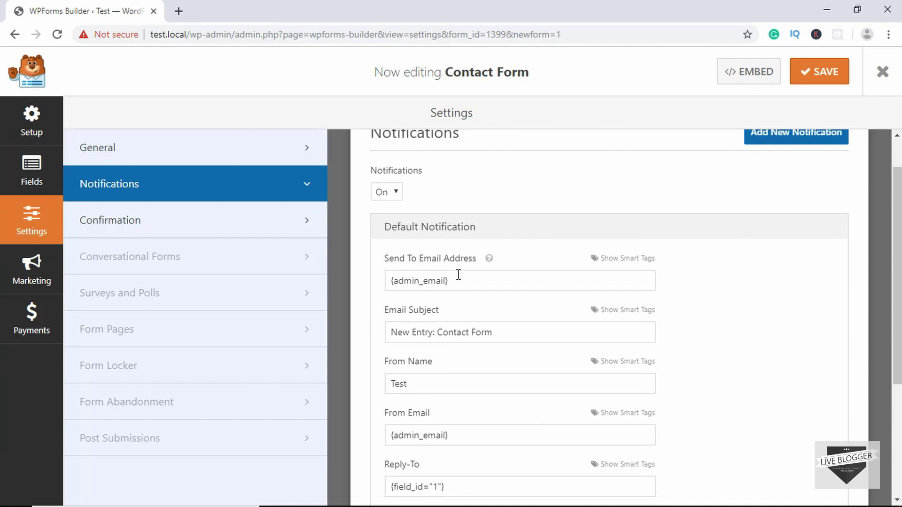
{"action": "triple_click", "coordinate": [475, 282]}
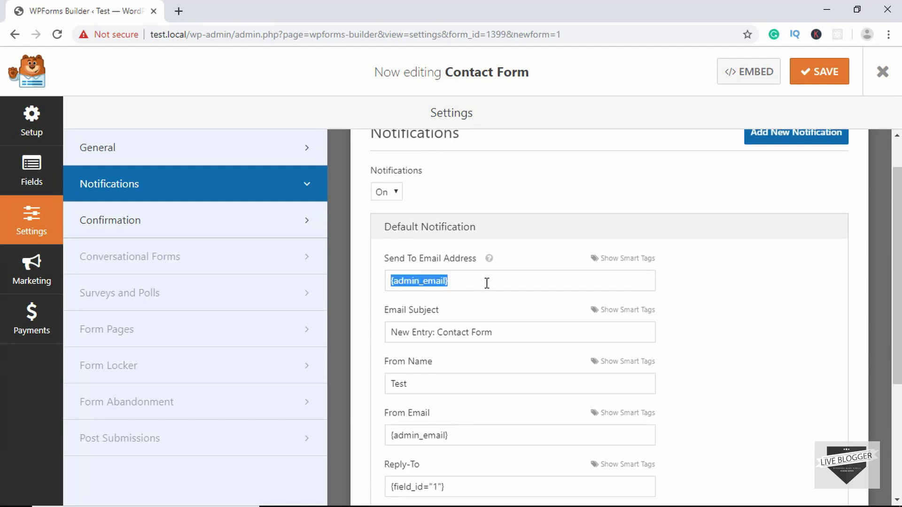
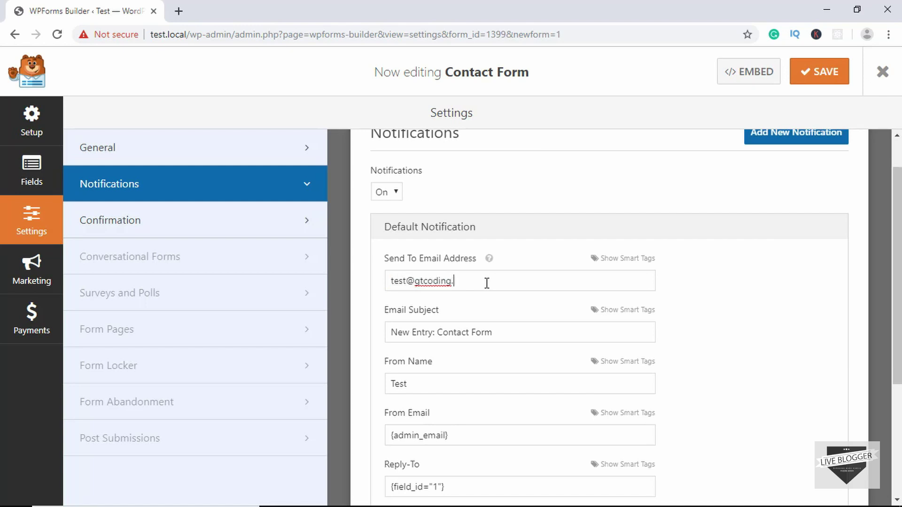
{"action": "scroll", "coordinate": [493, 287], "scroll_direction": "down", "scroll_amount": 1}
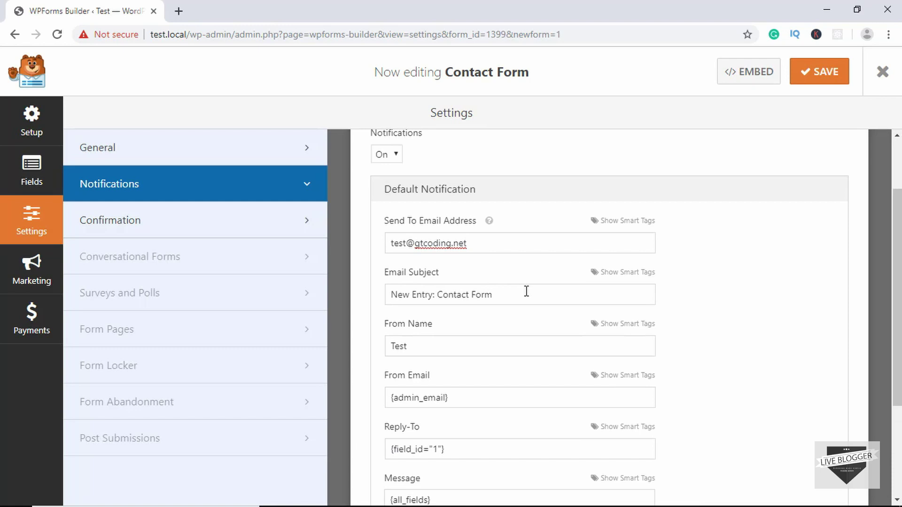
{"action": "scroll", "coordinate": [526, 291], "scroll_direction": "down", "scroll_amount": 1}
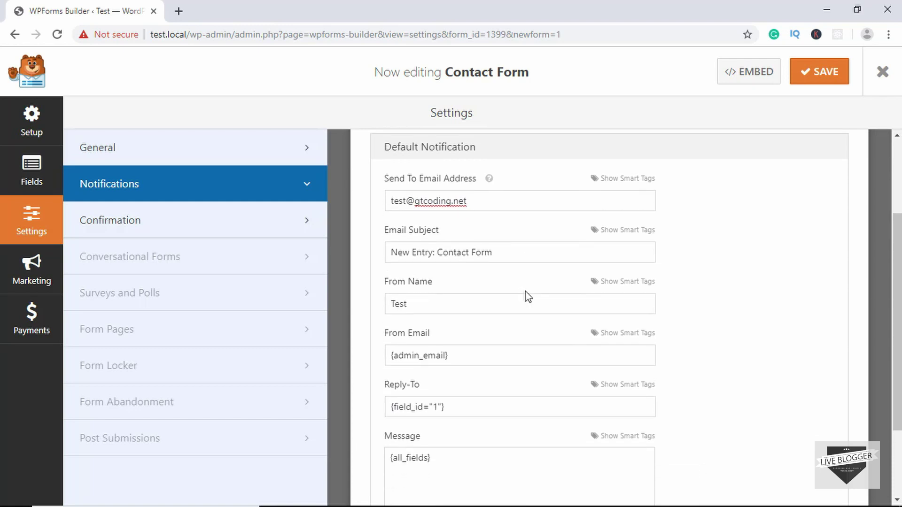
{"action": "left_click_drag", "start_coordinate": [479, 356], "coordinate": [353, 359]}
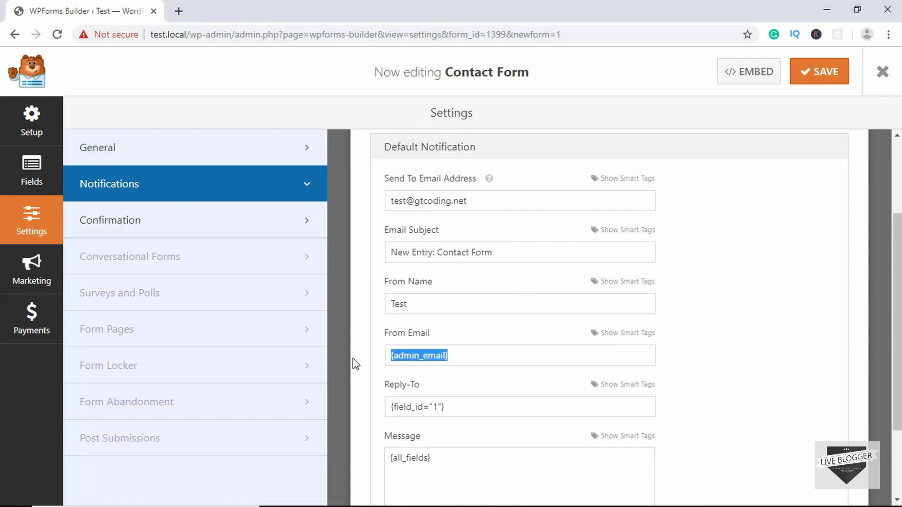
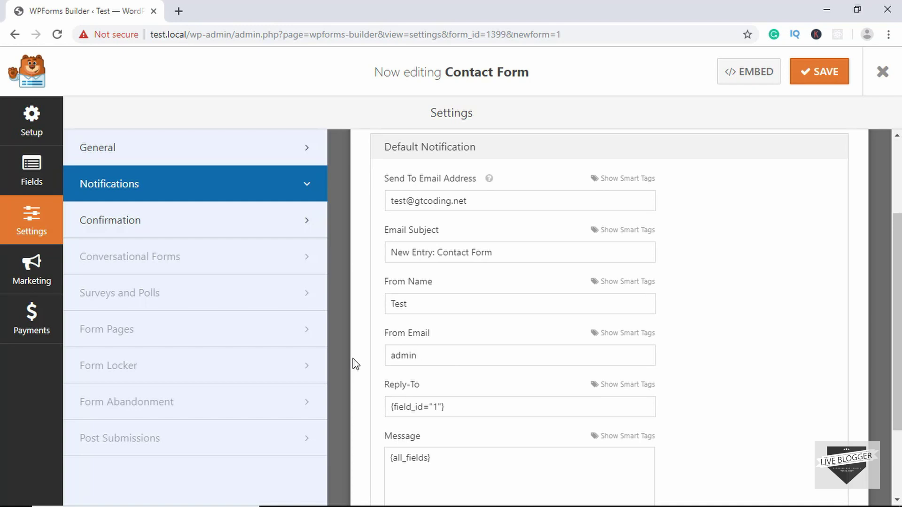
{"action": "scroll", "coordinate": [517, 304], "scroll_direction": "down", "scroll_amount": 1}
{"action": "left_click", "coordinate": [524, 270]}
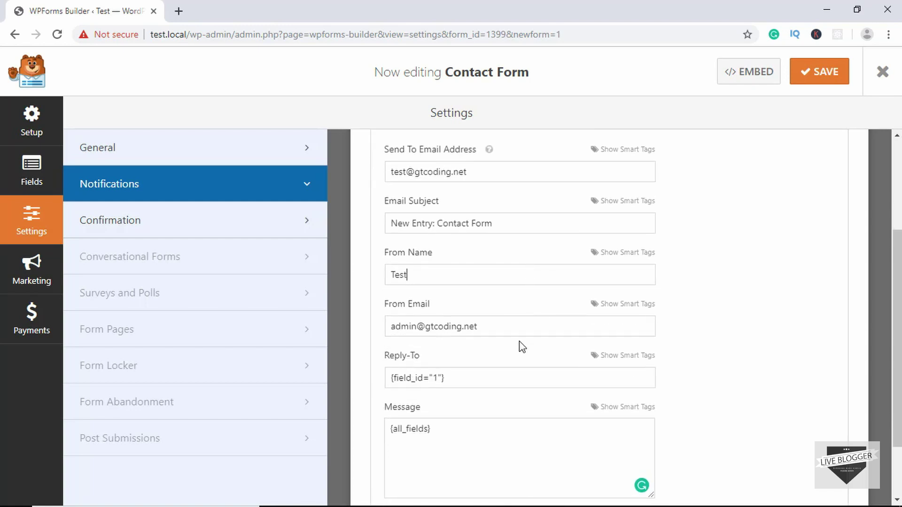
{"action": "scroll", "coordinate": [520, 343], "scroll_direction": "up", "scroll_amount": 3}
{"action": "scroll", "coordinate": [670, 272], "scroll_direction": "down", "scroll_amount": 2}
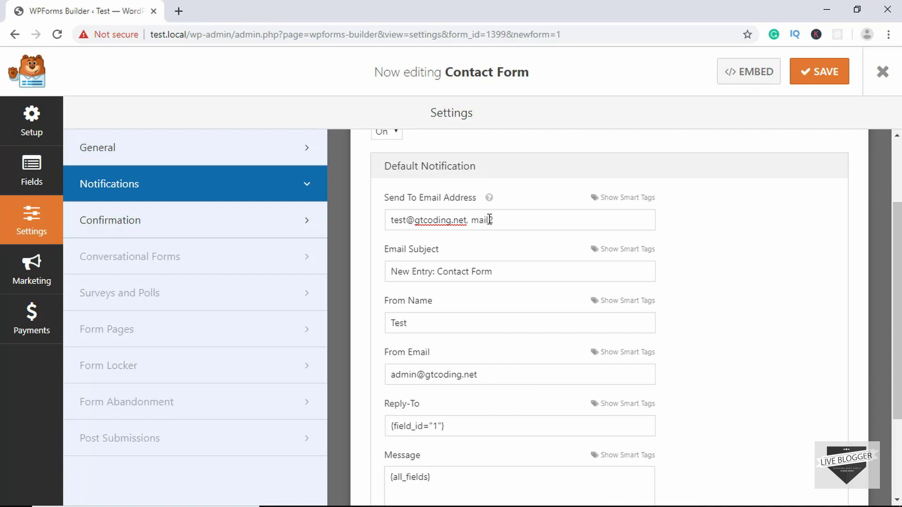
{"action": "type", "text": "@gmail.com"}
Try the Show Page and Go to URL confirmation types, revert to Message, and save the form
{"action": "left_click", "coordinate": [197, 233]}
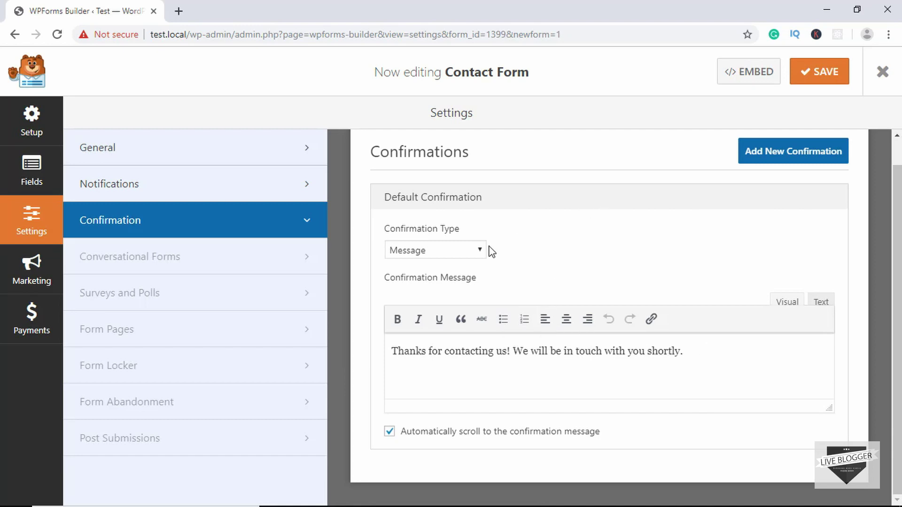
{"action": "left_click", "coordinate": [702, 351]}
{"action": "left_click", "coordinate": [458, 250]}
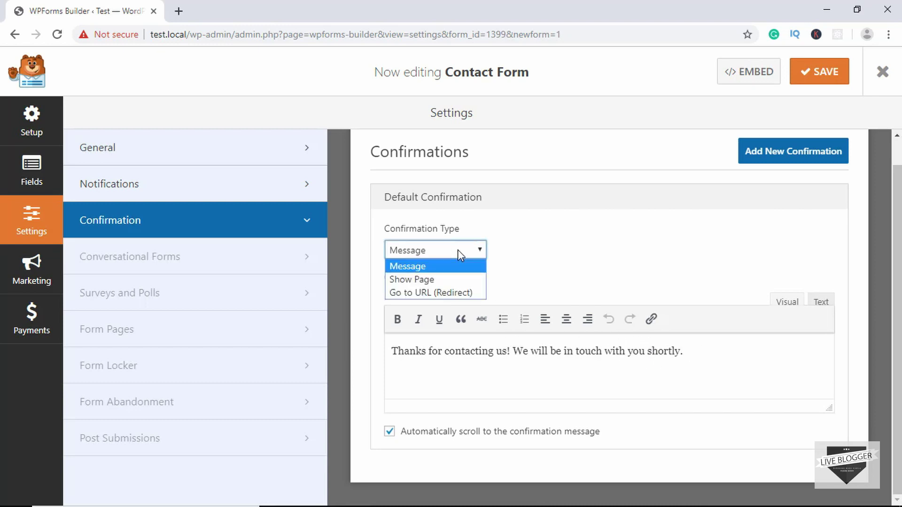
{"action": "left_click", "coordinate": [446, 280]}
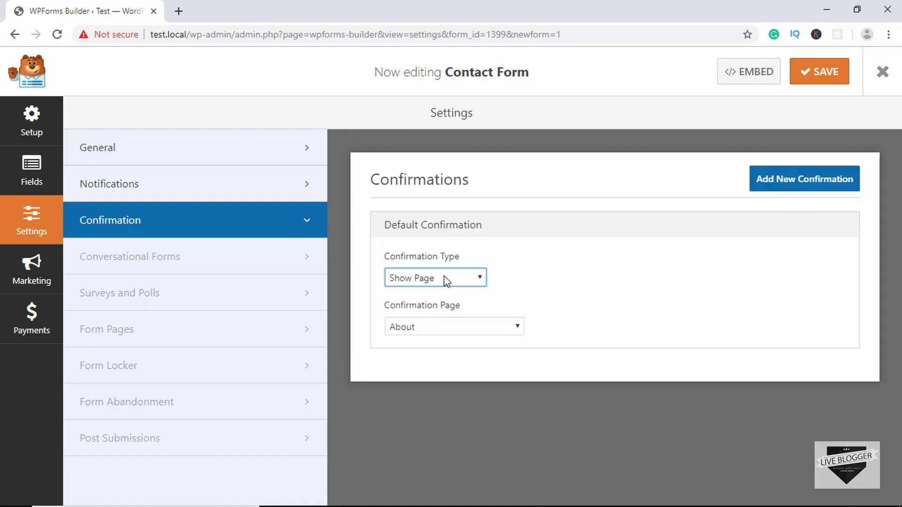
{"action": "left_click", "coordinate": [490, 332]}
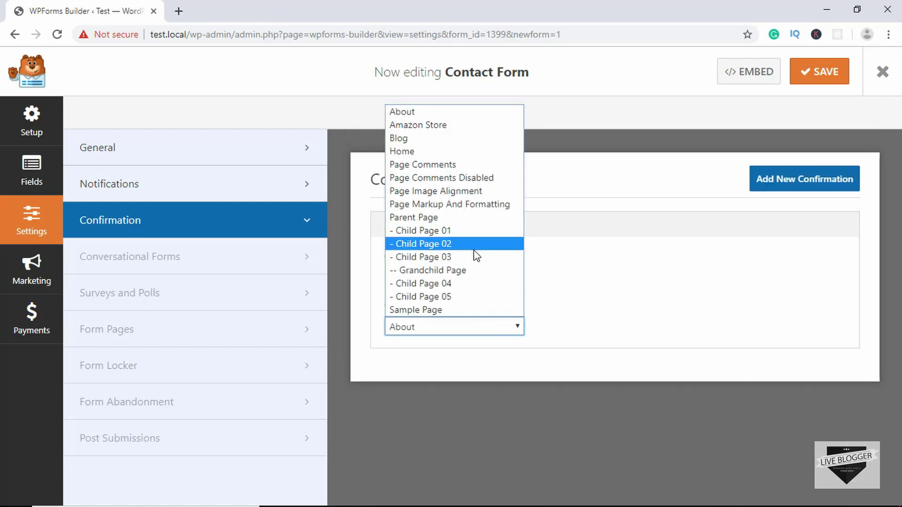
{"action": "left_click", "coordinate": [609, 245]}
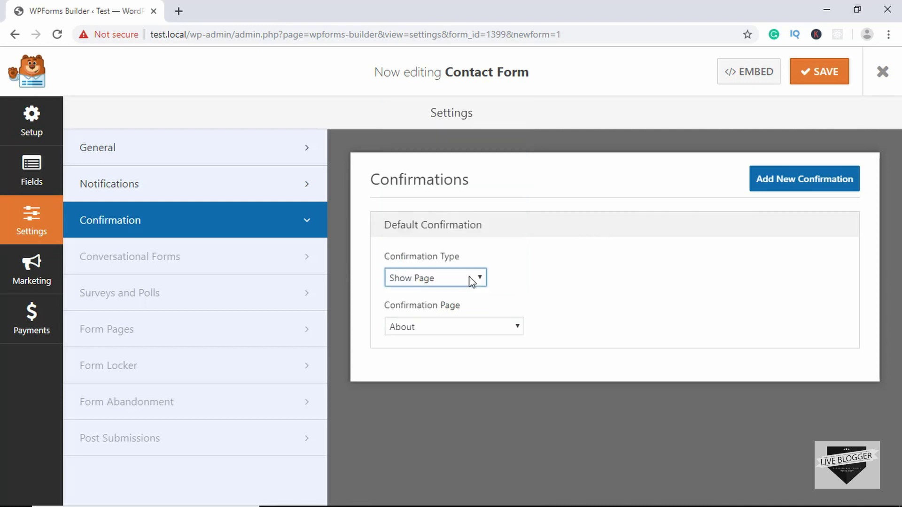
{"action": "left_click", "coordinate": [481, 277]}
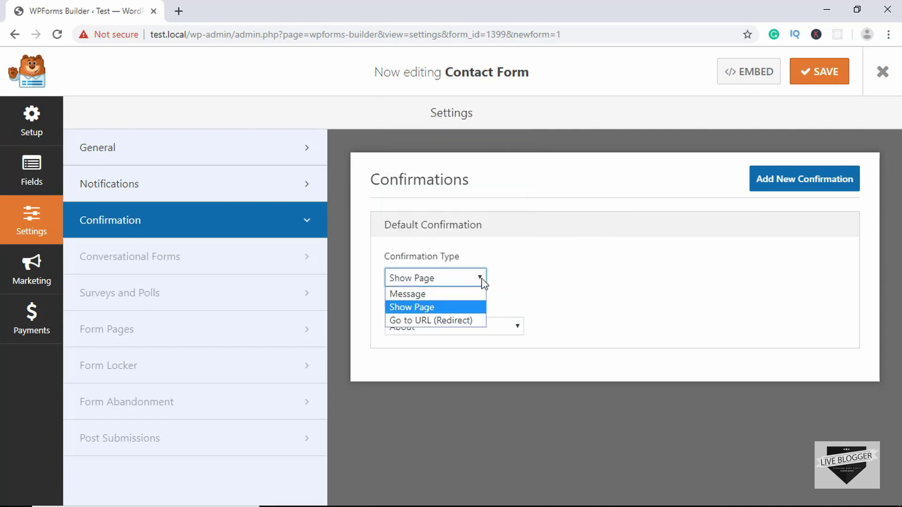
{"action": "left_click", "coordinate": [458, 322]}
{"action": "left_click", "coordinate": [446, 297]}
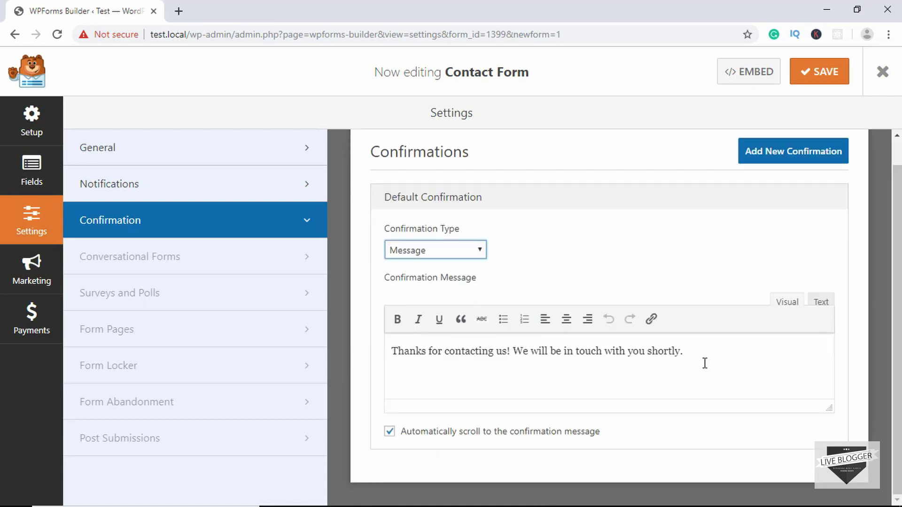
{"action": "scroll", "coordinate": [705, 363], "scroll_direction": "up", "scroll_amount": 1}
{"action": "left_click", "coordinate": [813, 77]}
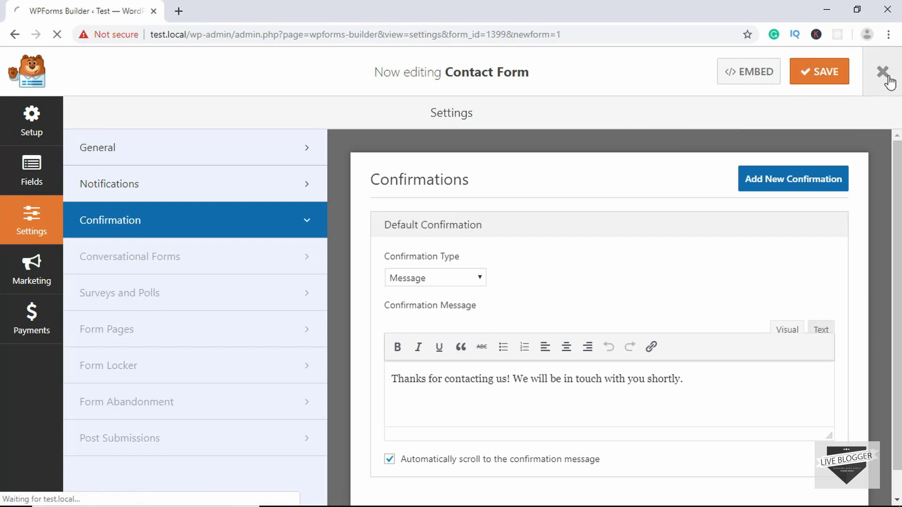
Leave the form builder and create a new page titled 'Contact'
{"action": "left_click", "coordinate": [886, 78]}
{"action": "mouse_move", "coordinate": [31, 165]}
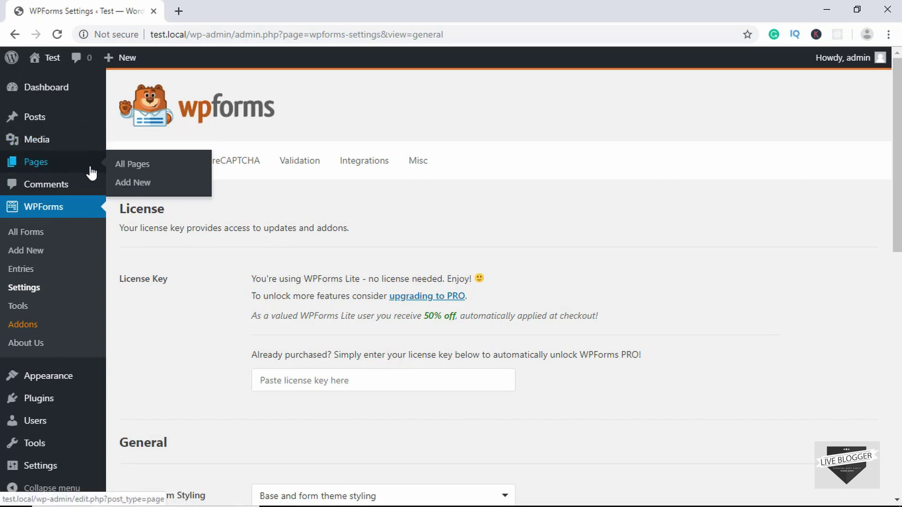
{"action": "left_click", "coordinate": [131, 184]}
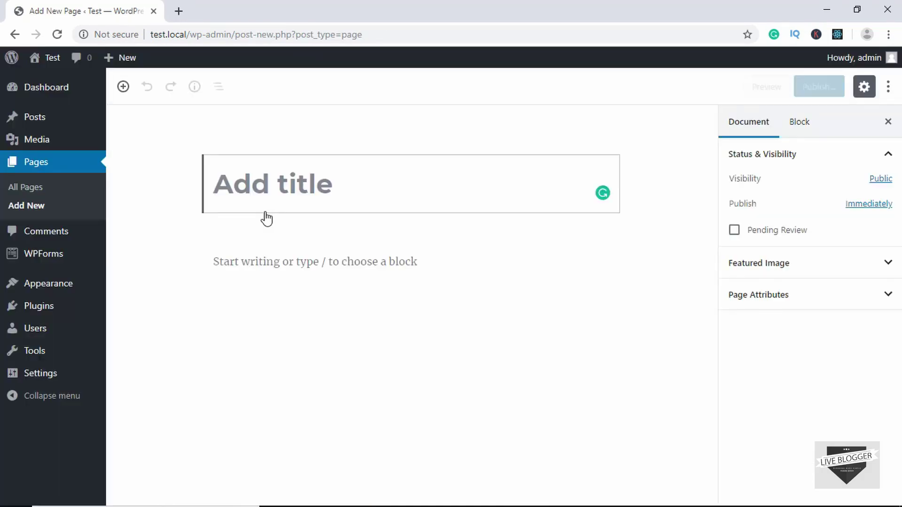
{"action": "type", "text": "Contact"}
{"action": "left_click", "coordinate": [270, 262]}
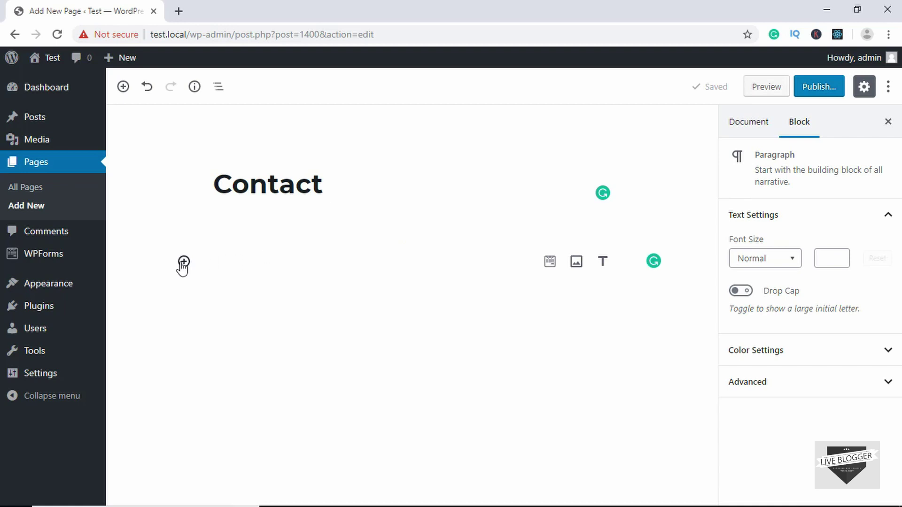
Insert a WPForms block on the Contact page and select Contact Form in it
{"action": "left_click", "coordinate": [183, 263]}
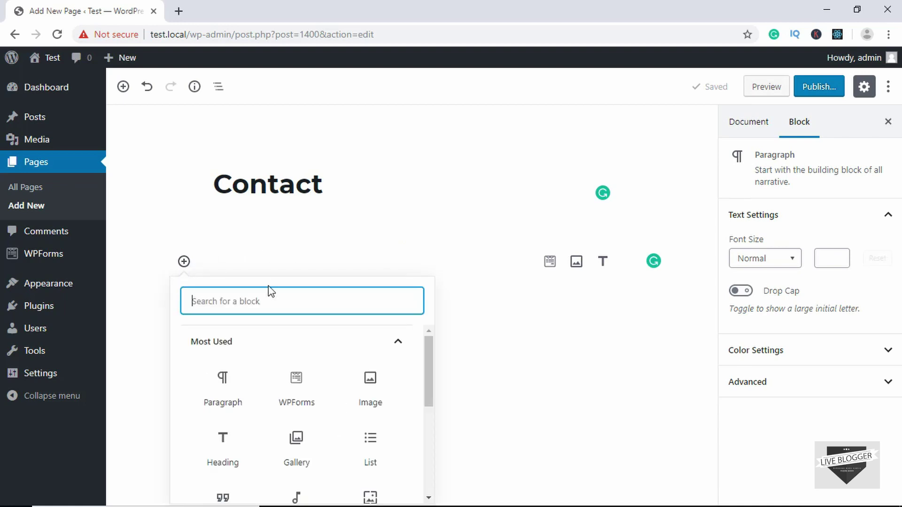
{"action": "type", "text": "wpfo"}
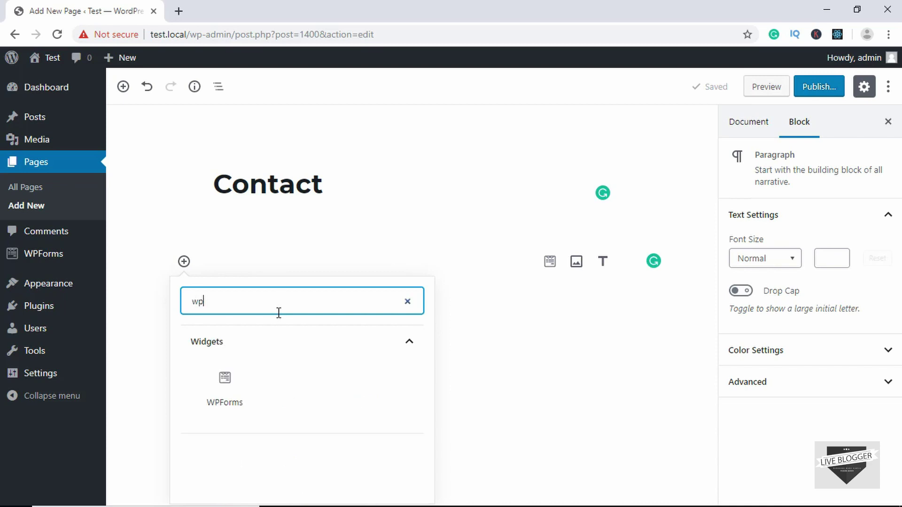
{"action": "left_click", "coordinate": [228, 389]}
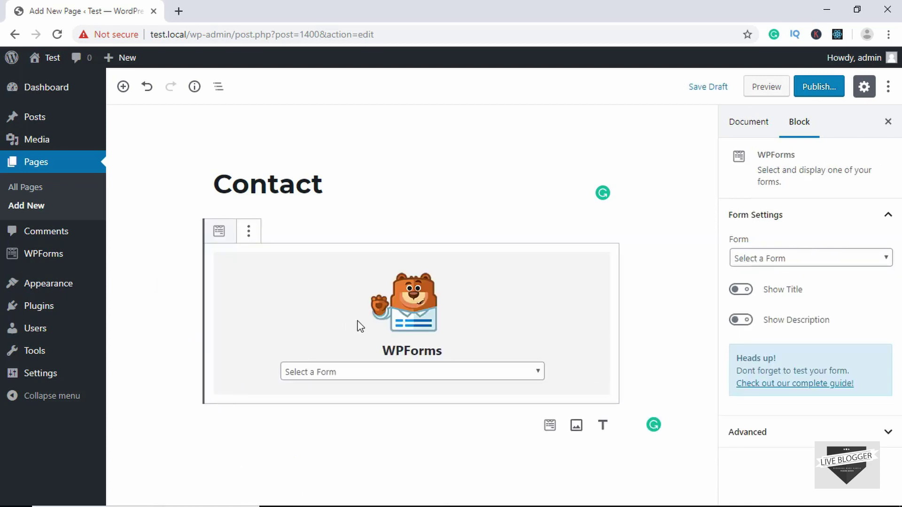
{"action": "left_click", "coordinate": [397, 371]}
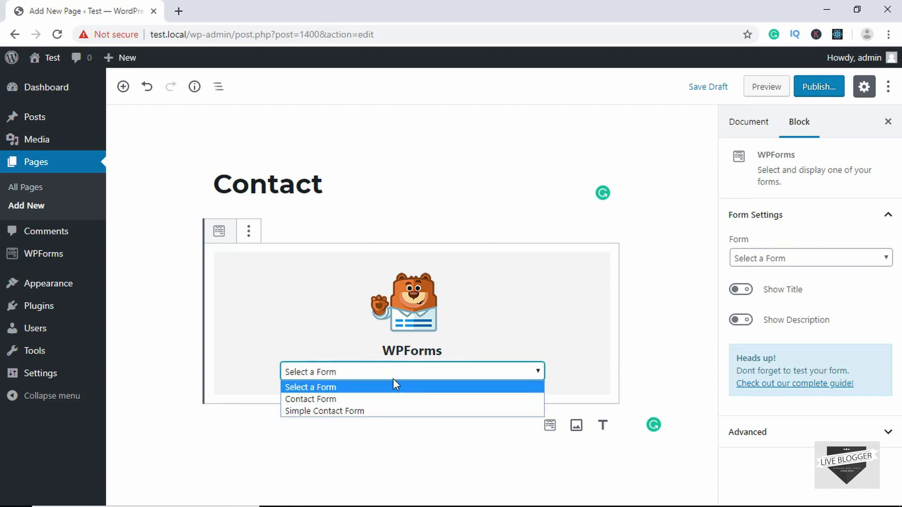
{"action": "left_click", "coordinate": [361, 400]}
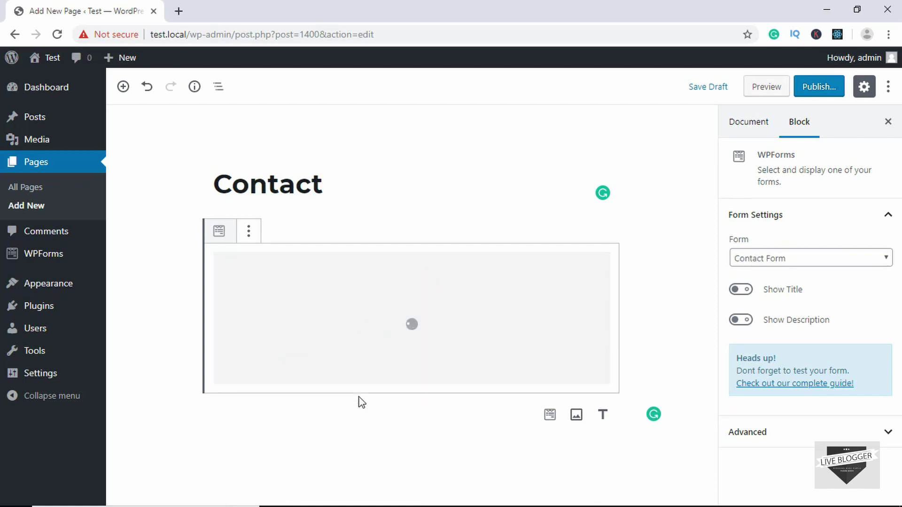
{"action": "scroll", "coordinate": [432, 332], "scroll_direction": "down", "scroll_amount": 2}
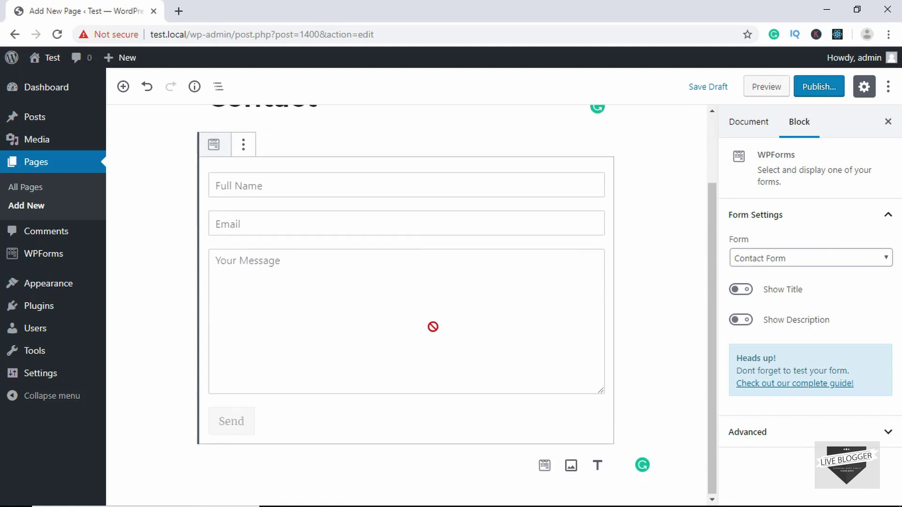
{"action": "scroll", "coordinate": [432, 329], "scroll_direction": "up", "scroll_amount": 2}
{"action": "scroll", "coordinate": [433, 327], "scroll_direction": "down", "scroll_amount": 2}
{"action": "left_click", "coordinate": [679, 232]}
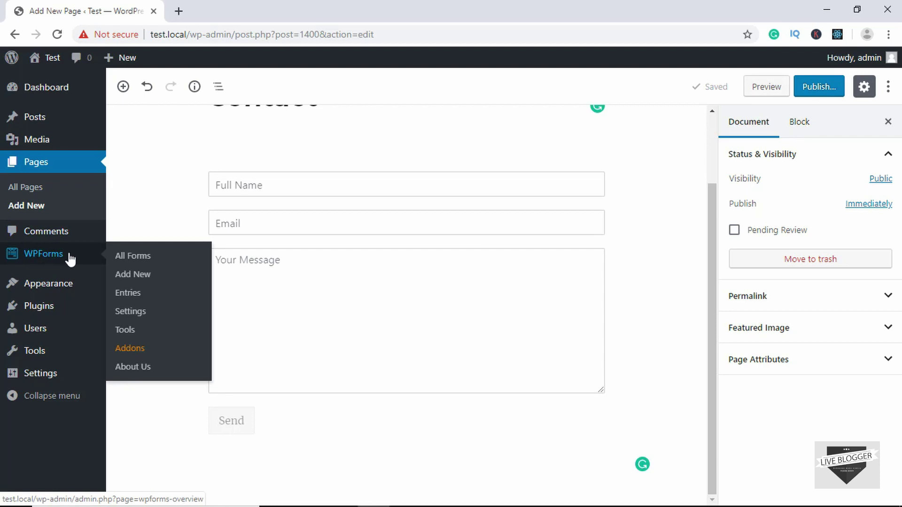
{"action": "middle_click", "coordinate": [140, 259]}
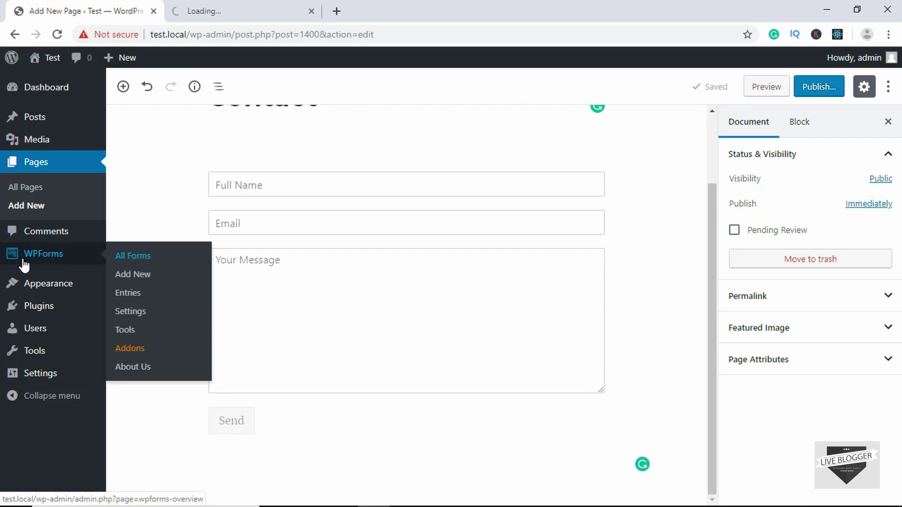
{"action": "left_click", "coordinate": [225, 10]}
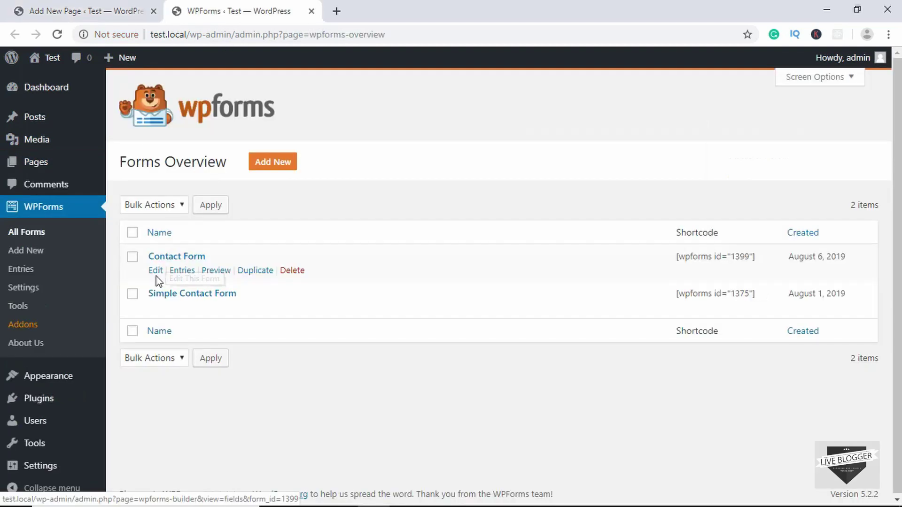
{"action": "left_click", "coordinate": [170, 262]}
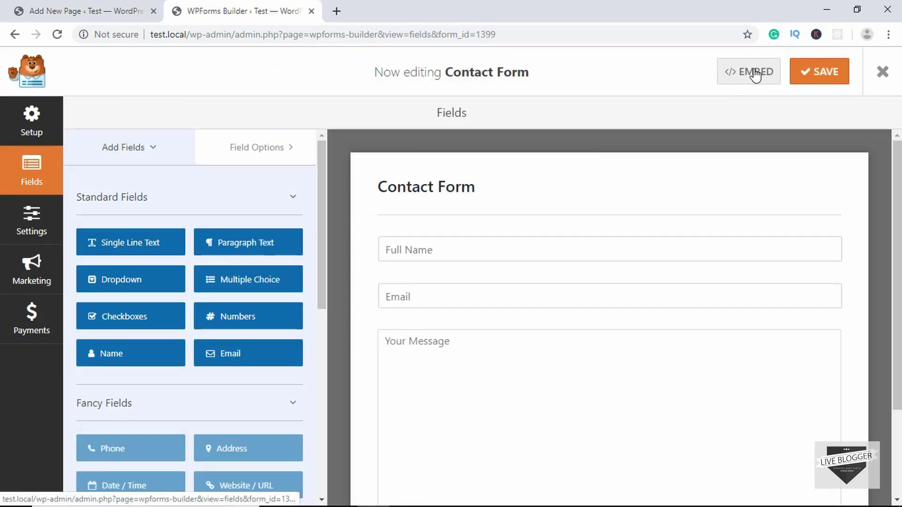
{"action": "left_click", "coordinate": [754, 73]}
{"action": "triple_click", "coordinate": [443, 155]}
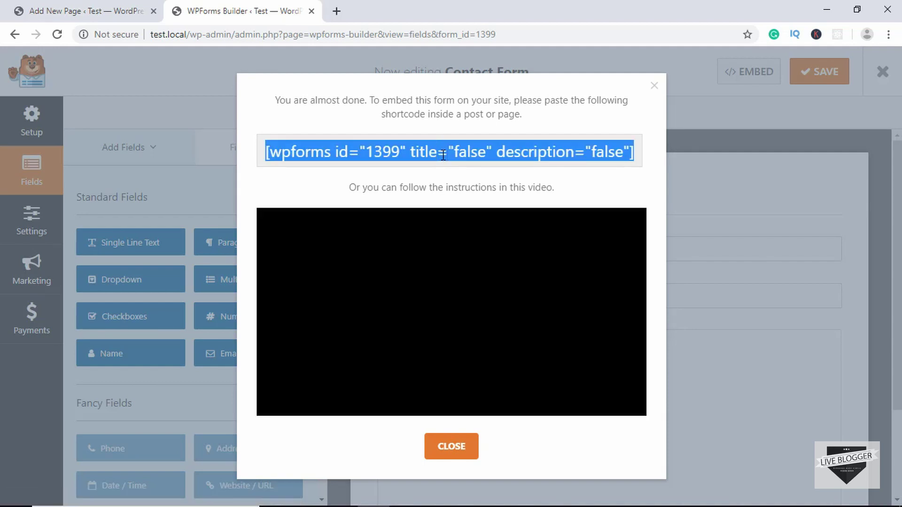
{"action": "key", "text": "ctrl+w"}
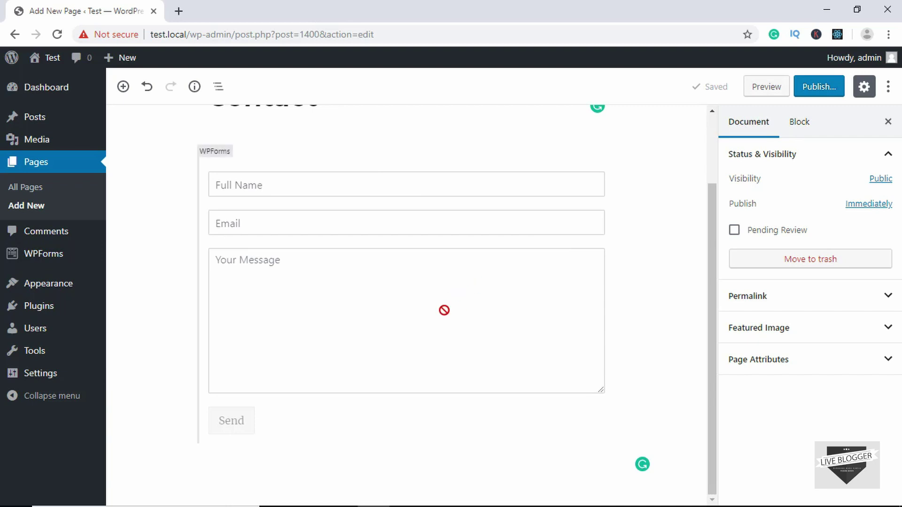
Publish the Contact page
{"action": "scroll", "coordinate": [638, 286], "scroll_direction": "up", "scroll_amount": 2}
{"action": "scroll", "coordinate": [638, 286], "scroll_direction": "down", "scroll_amount": 1}
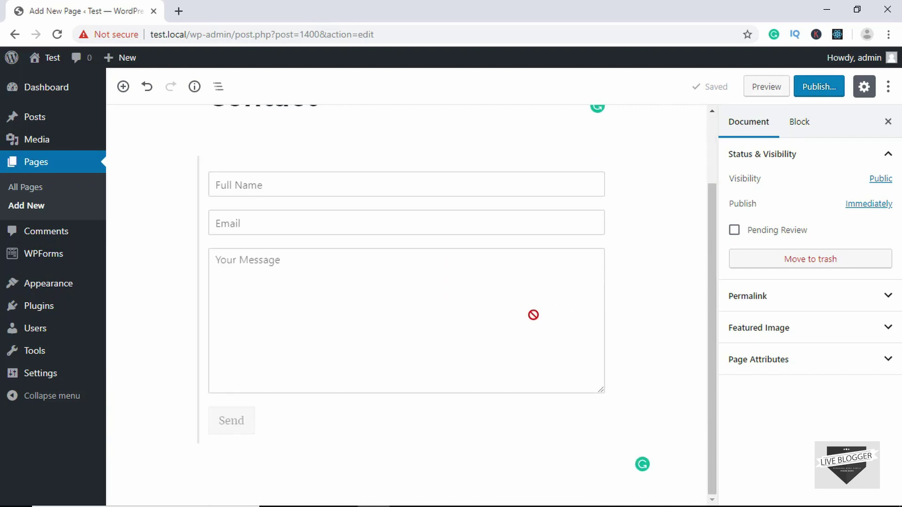
{"action": "scroll", "coordinate": [533, 315], "scroll_direction": "up", "scroll_amount": 2}
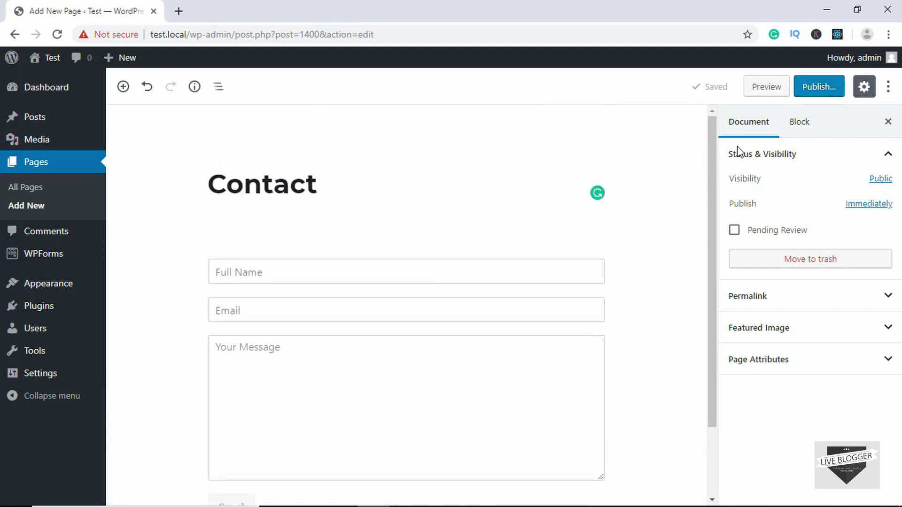
{"action": "left_click", "coordinate": [820, 88]}
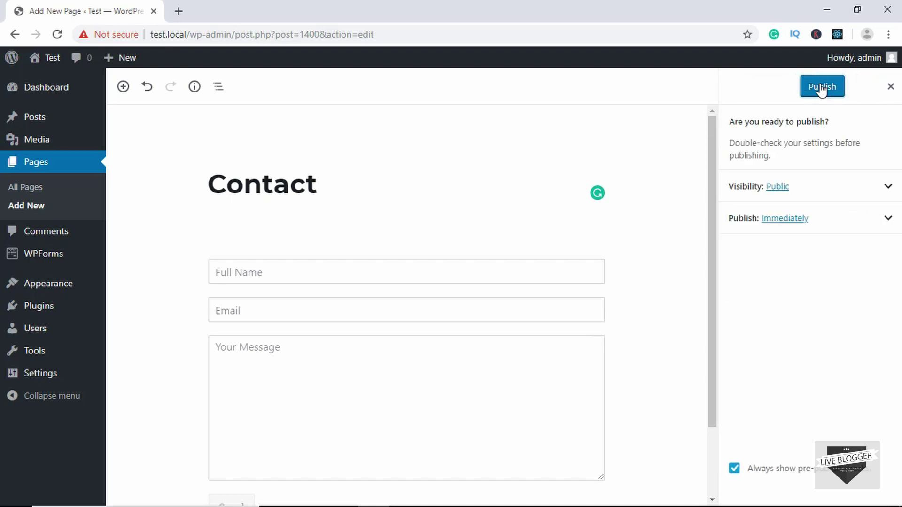
{"action": "left_click", "coordinate": [833, 88]}
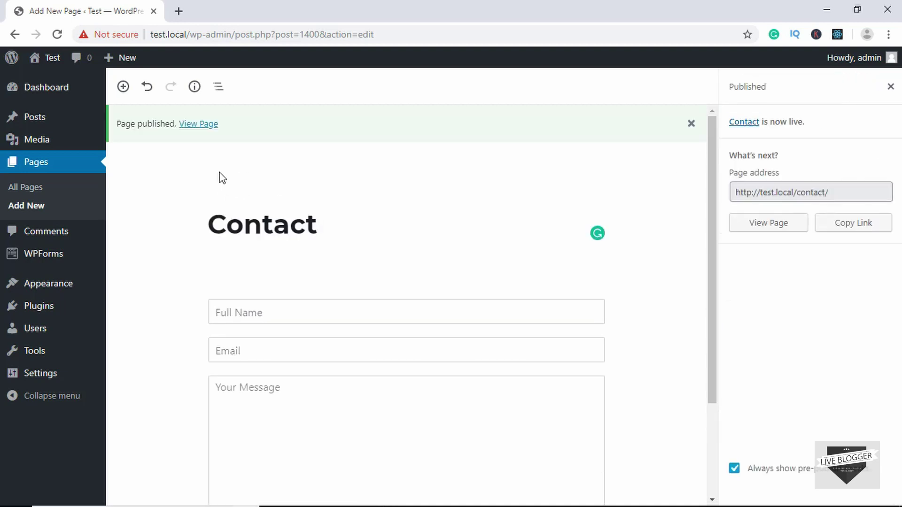
View the live page at test.local/contact in a new tab, then return to the editor
{"action": "left_click", "coordinate": [199, 125]}
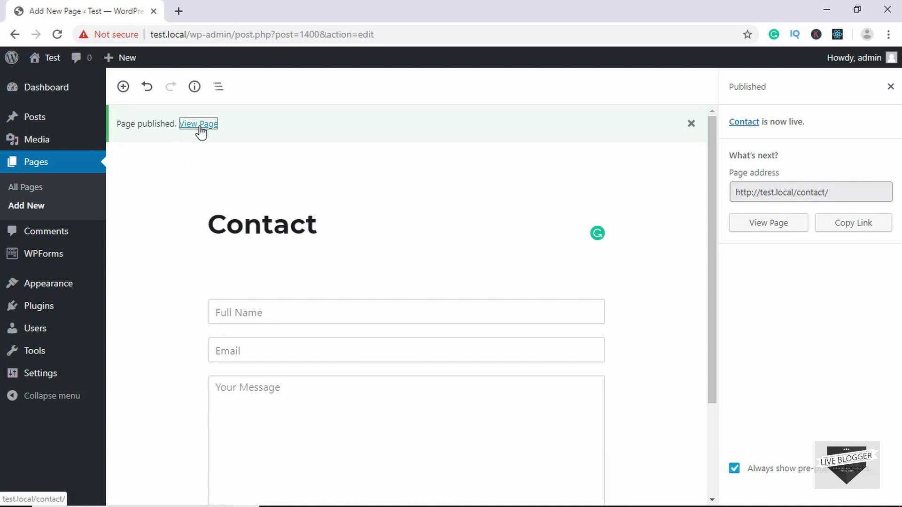
{"action": "key", "text": "ctrl+Tab"}
{"action": "scroll", "coordinate": [269, 287], "scroll_direction": "down", "scroll_amount": 5}
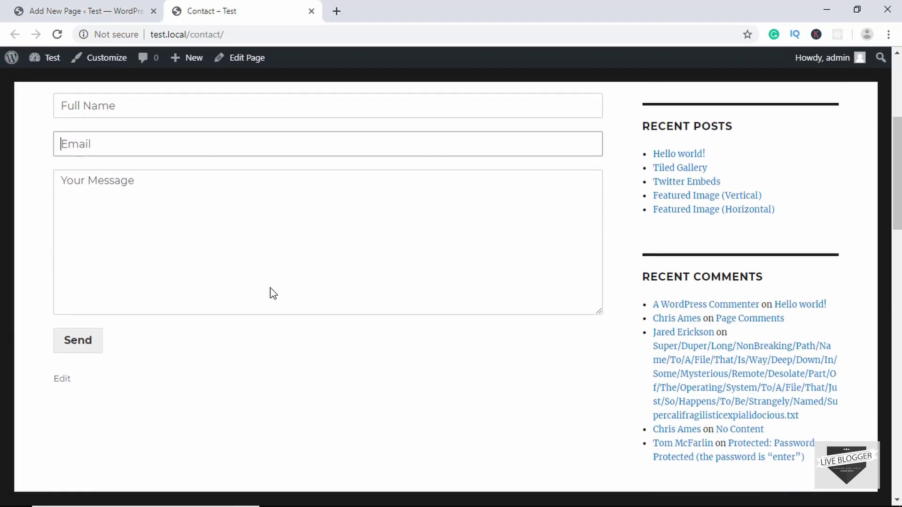
{"action": "scroll", "coordinate": [270, 294], "scroll_direction": "up", "scroll_amount": 5}
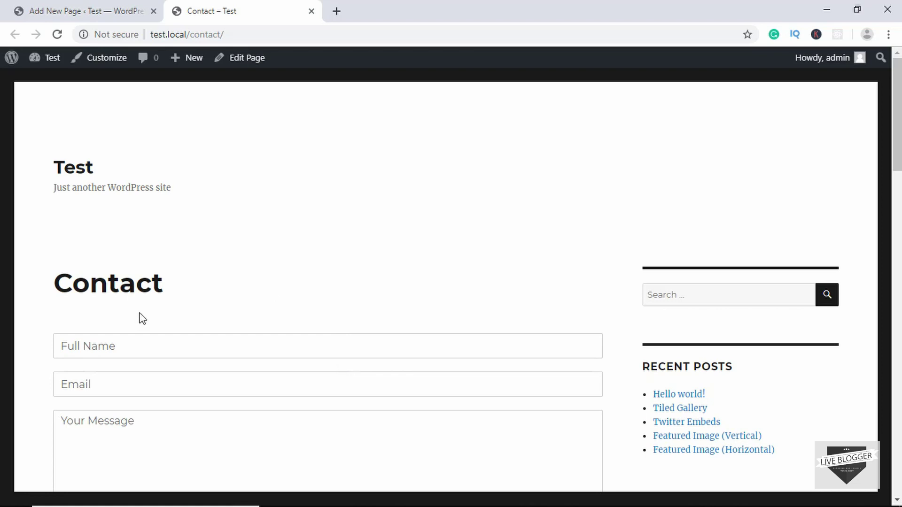
{"action": "scroll", "coordinate": [312, 334], "scroll_direction": "down", "scroll_amount": 2}
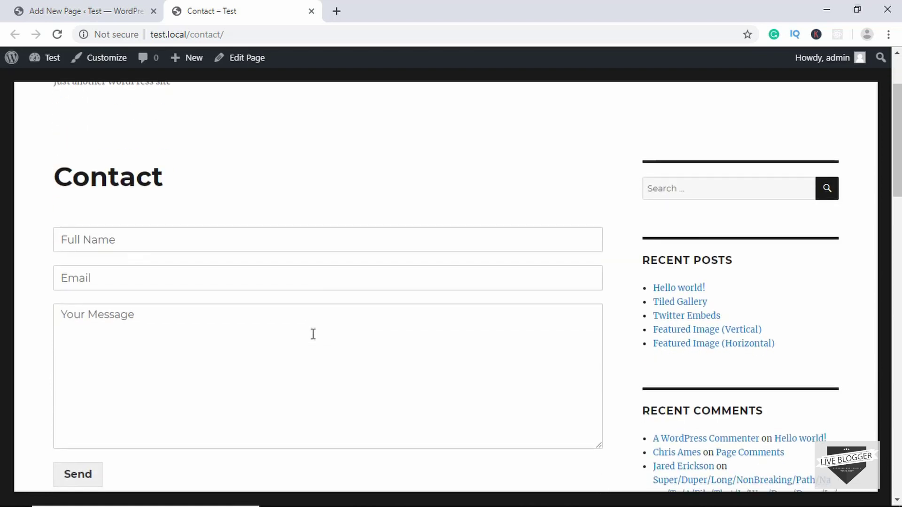
{"action": "key", "text": "ctrl+shift+Tab"}
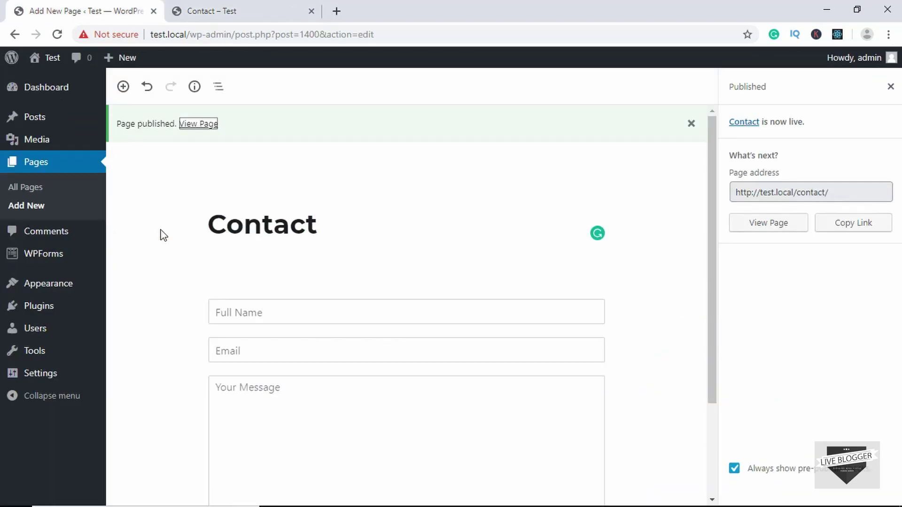
Install and activate WP Mail SMTP by WPForms from the plugin directory, then open its settings
{"action": "mouse_move", "coordinate": [48, 318]}
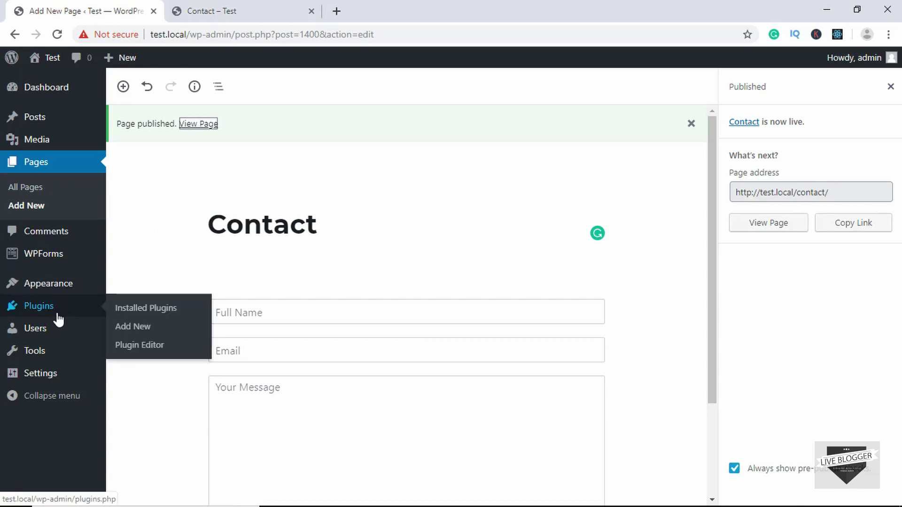
{"action": "left_click", "coordinate": [136, 327]}
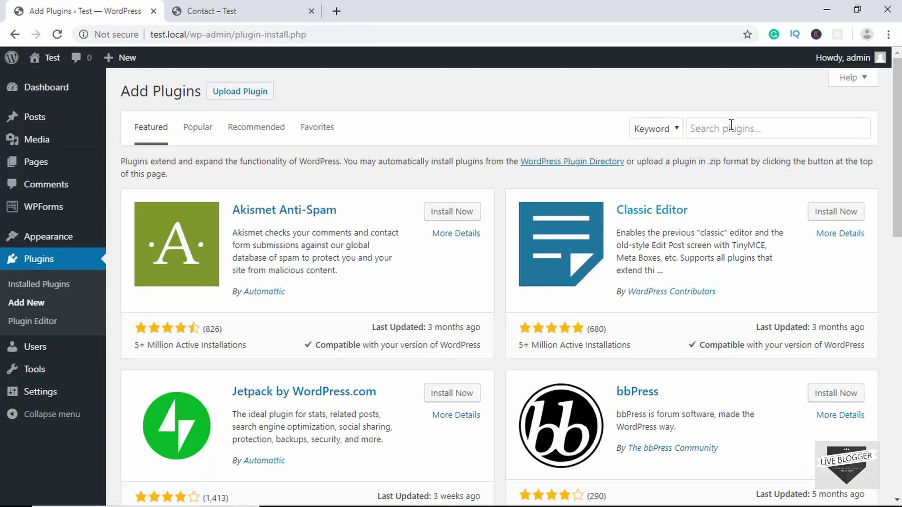
{"action": "left_click", "coordinate": [753, 127]}
{"action": "type", "text": "wp mainl"}
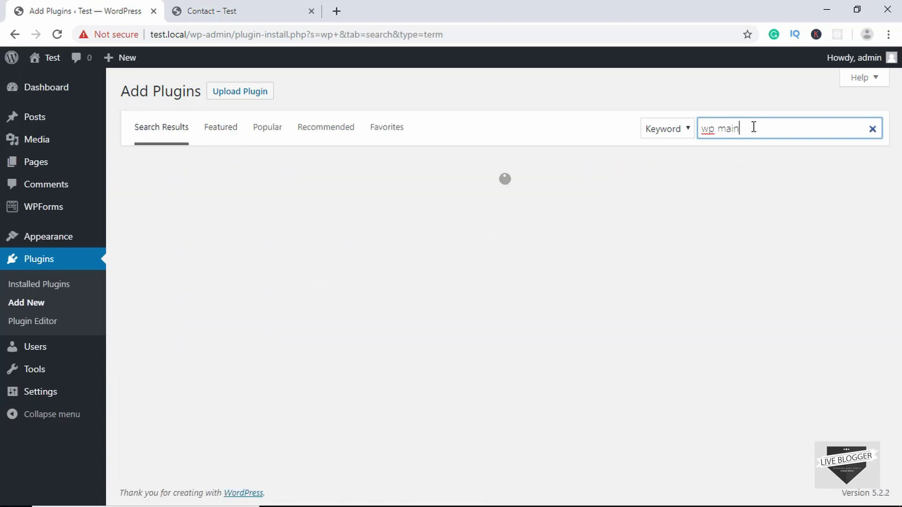
{"action": "key", "text": "BackSpace"}
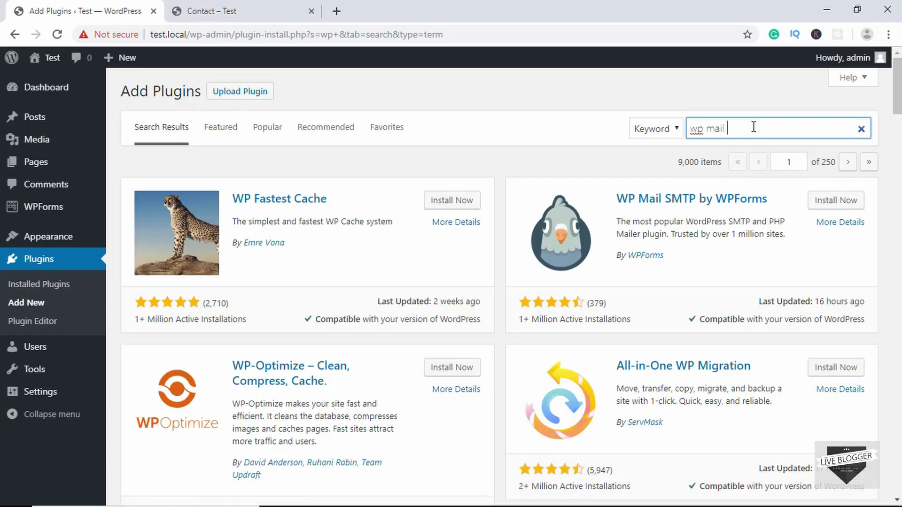
{"action": "left_click", "coordinate": [454, 199]}
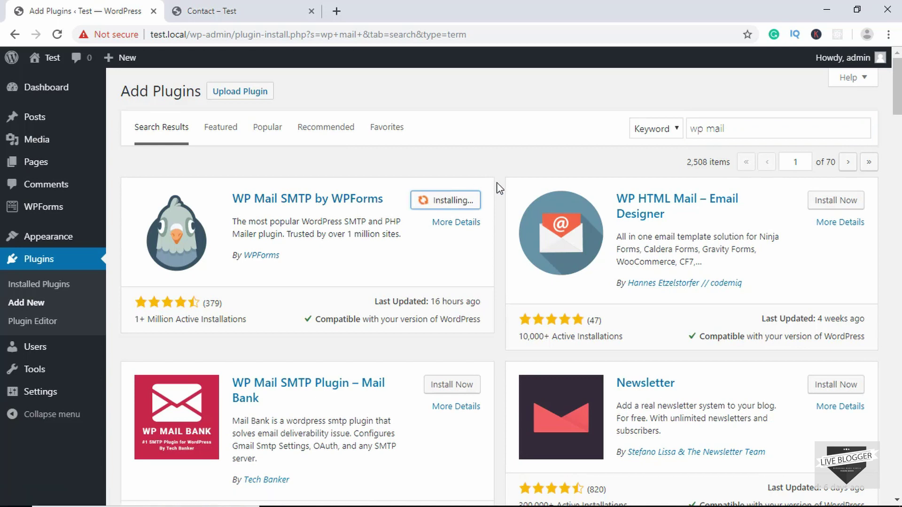
{"action": "left_click", "coordinate": [467, 202]}
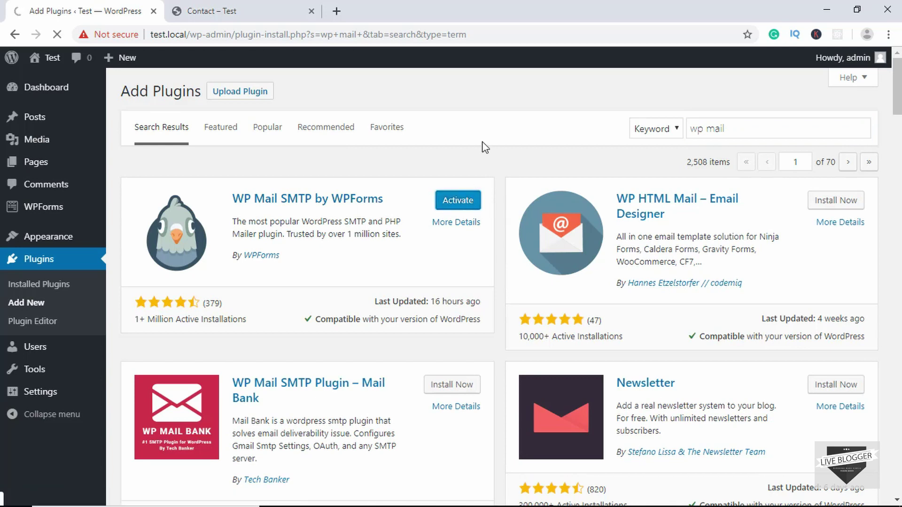
{"action": "left_click", "coordinate": [59, 416]}
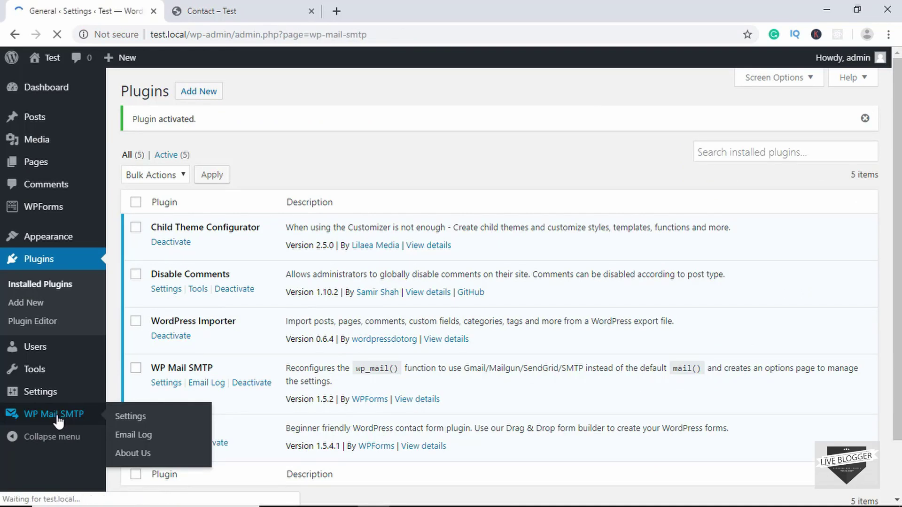
Replace the From Email with the site's admin address
{"action": "scroll", "coordinate": [195, 192], "scroll_direction": "down", "scroll_amount": 5}
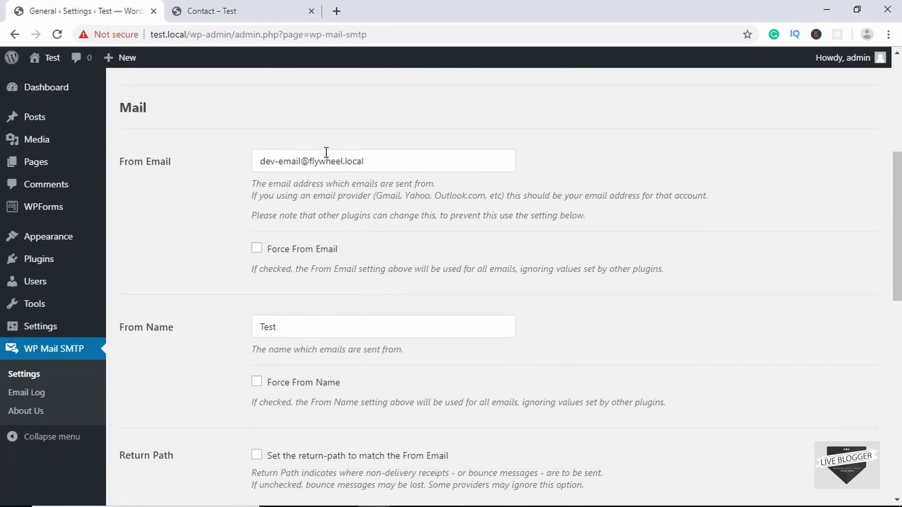
{"action": "left_click_drag", "start_coordinate": [394, 156], "coordinate": [149, 169]}
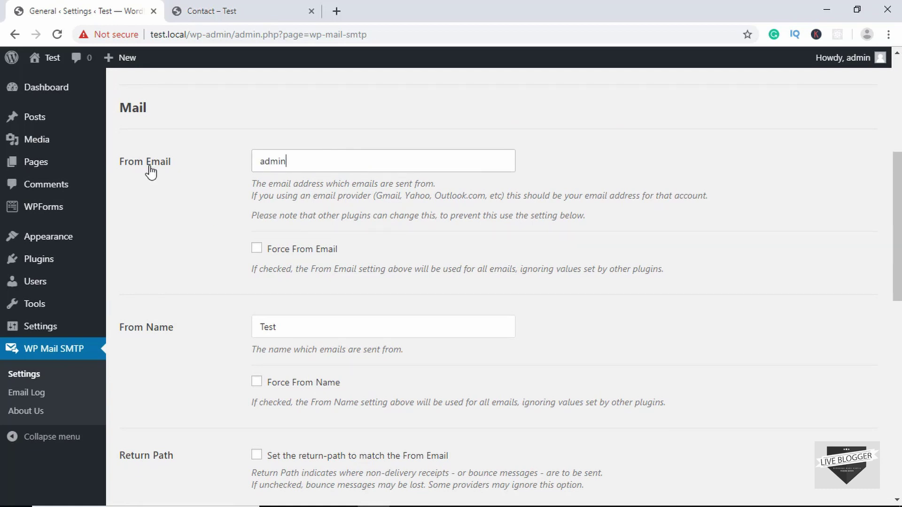
{"action": "scroll", "coordinate": [150, 172], "scroll_direction": "down", "scroll_amount": 1}
{"action": "type", "text": "coding.net"}
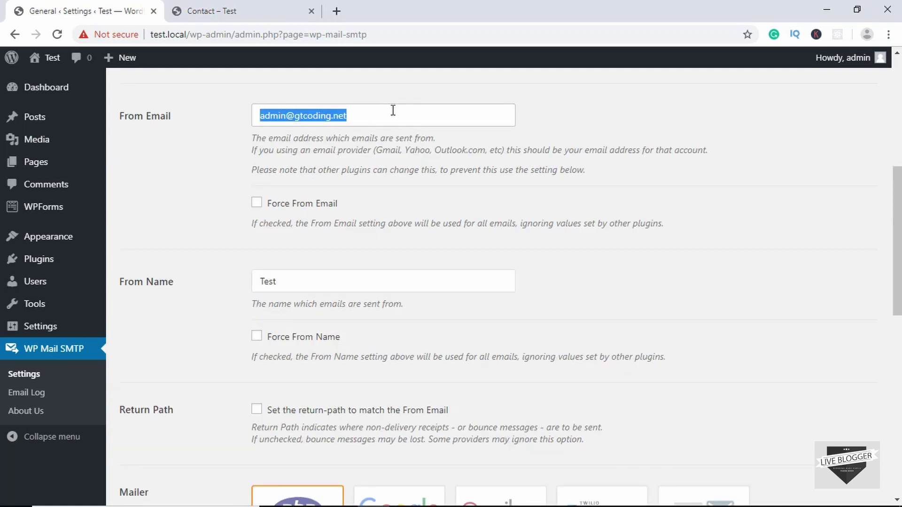
{"action": "left_click", "coordinate": [393, 113]}
Choose Other SMTP as the mailer, fill in the SMTP host, and set encryption to SSL
{"action": "scroll", "coordinate": [181, 178], "scroll_direction": "down", "scroll_amount": 6}
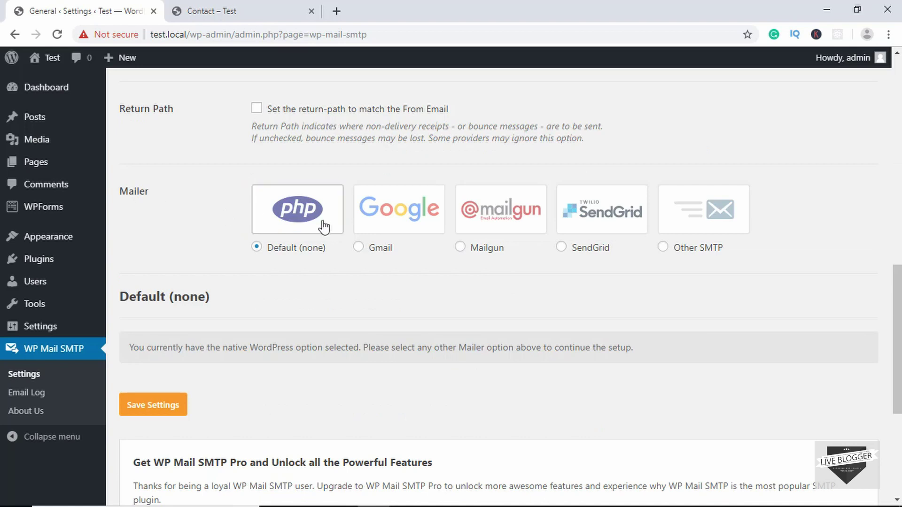
{"action": "left_click", "coordinate": [390, 221]}
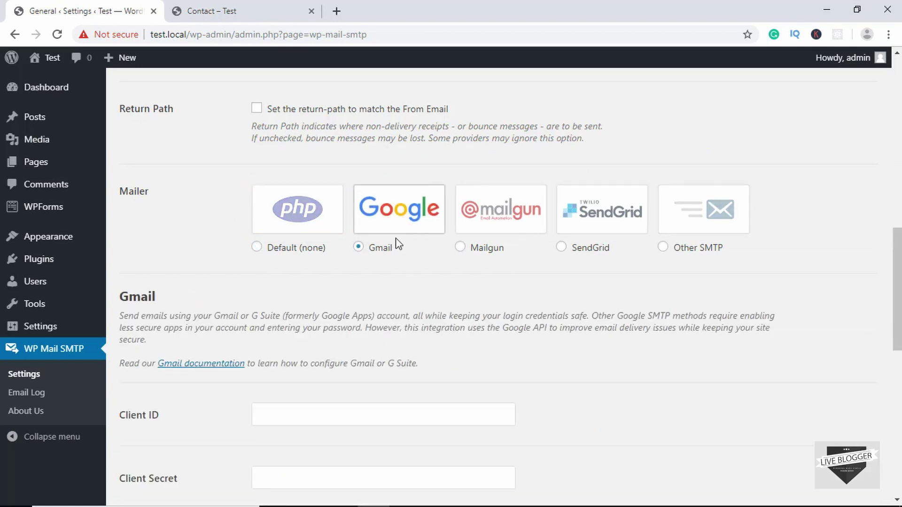
{"action": "scroll", "coordinate": [394, 264], "scroll_direction": "down", "scroll_amount": 4}
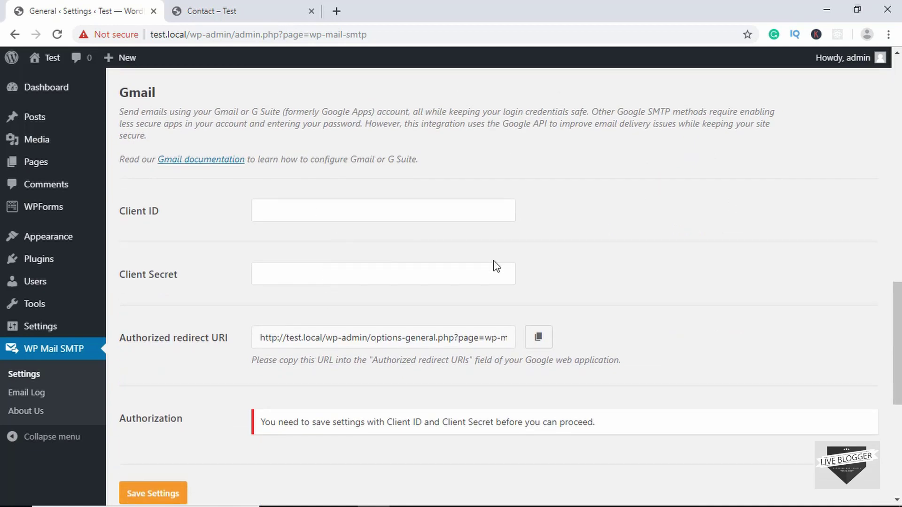
{"action": "scroll", "coordinate": [493, 264], "scroll_direction": "up", "scroll_amount": 4}
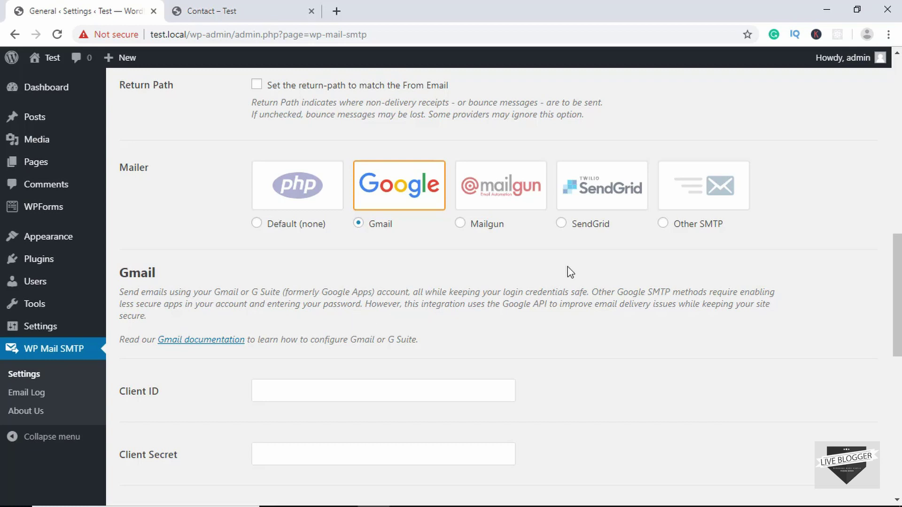
{"action": "left_click", "coordinate": [706, 192]}
{"action": "scroll", "coordinate": [559, 292], "scroll_direction": "down", "scroll_amount": 3}
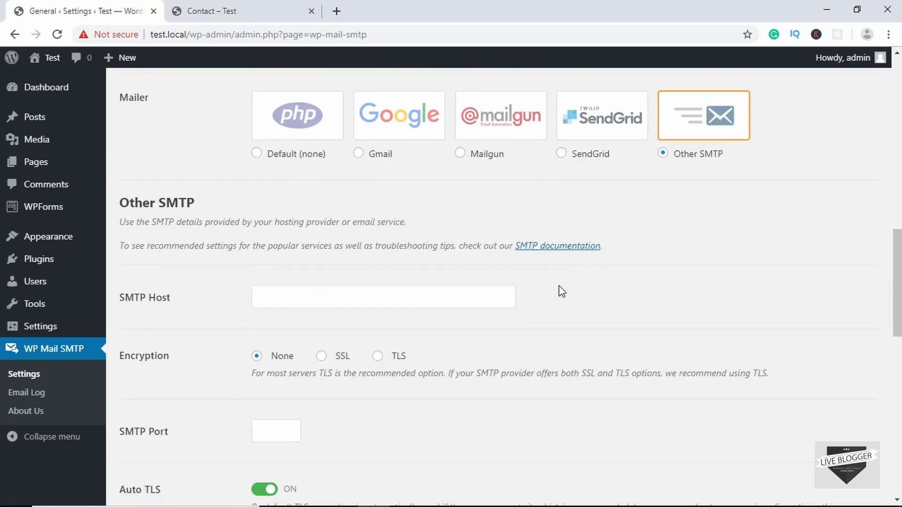
{"action": "left_click", "coordinate": [249, 224]}
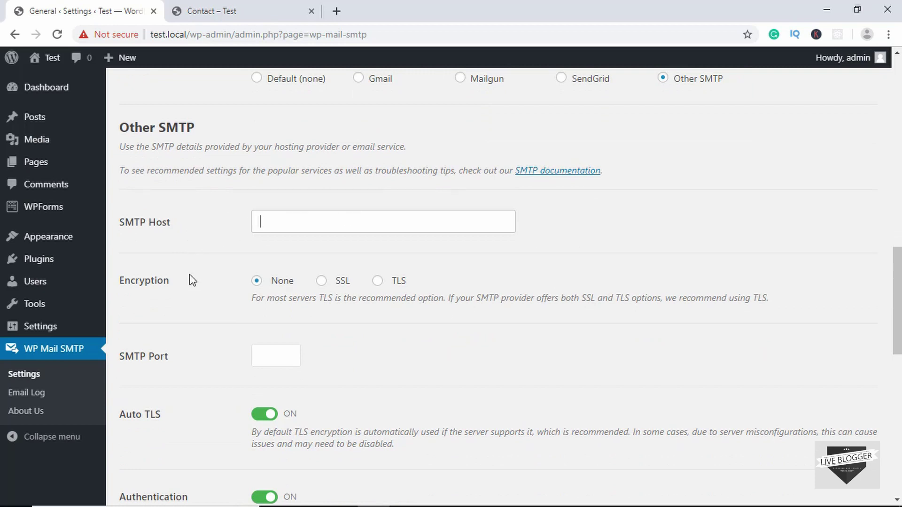
{"action": "scroll", "coordinate": [191, 280], "scroll_direction": "down", "scroll_amount": 1}
{"action": "left_click", "coordinate": [321, 253]}
Fill in the SMTP username and password fields
{"action": "scroll", "coordinate": [185, 284], "scroll_direction": "down", "scroll_amount": 2}
{"action": "scroll", "coordinate": [187, 285], "scroll_direction": "down", "scroll_amount": 3}
{"action": "key", "text": "Tab"}
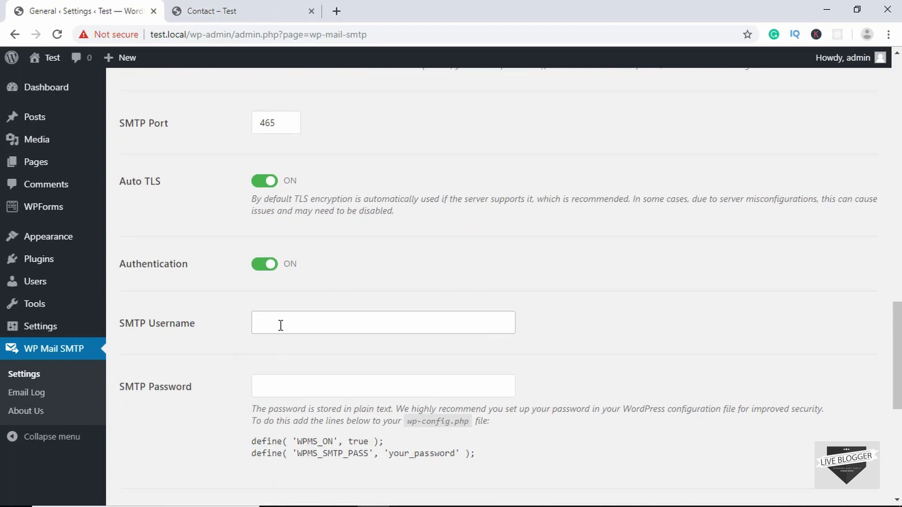
{"action": "left_click", "coordinate": [275, 386]}
{"action": "scroll", "coordinate": [276, 386], "scroll_direction": "down", "scroll_amount": 2}
{"action": "scroll", "coordinate": [276, 387], "scroll_direction": "down", "scroll_amount": 3}
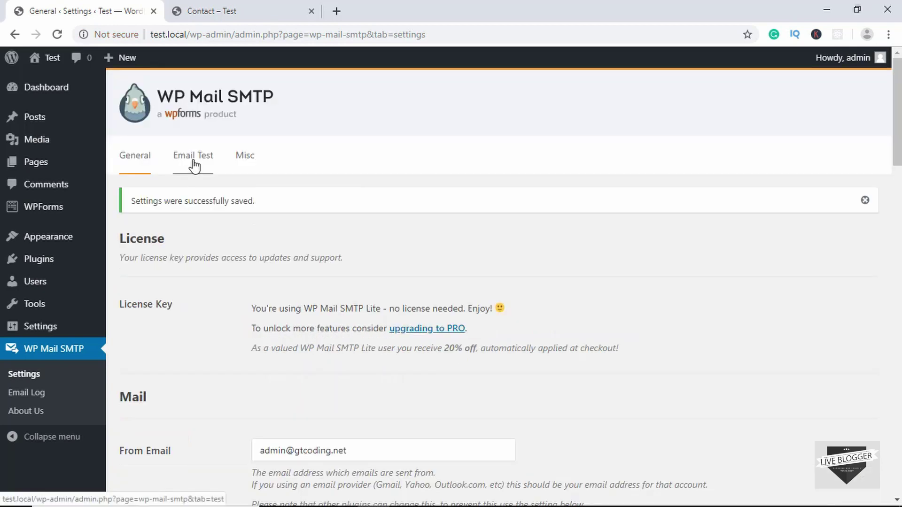
Review the Send a Test Email page, then show the live site's Contact page
{"action": "left_click", "coordinate": [194, 164]}
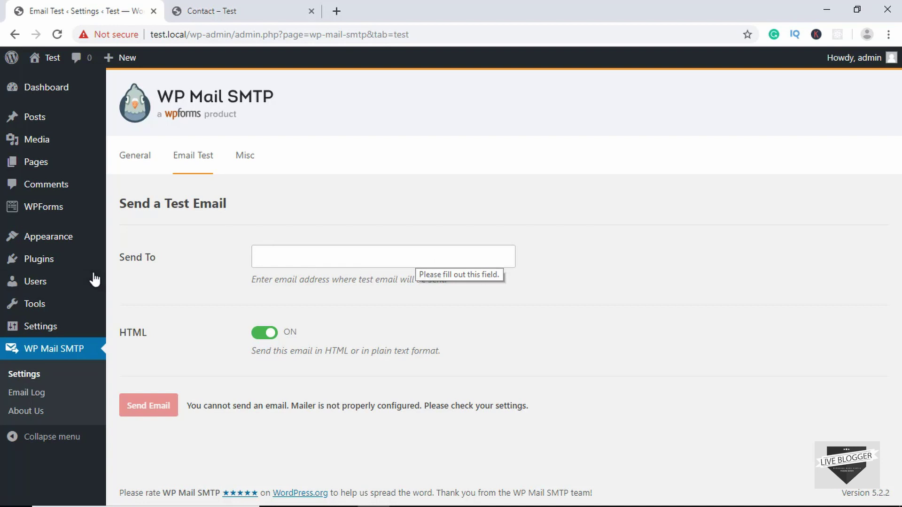
{"action": "mouse_move", "coordinate": [52, 206]}
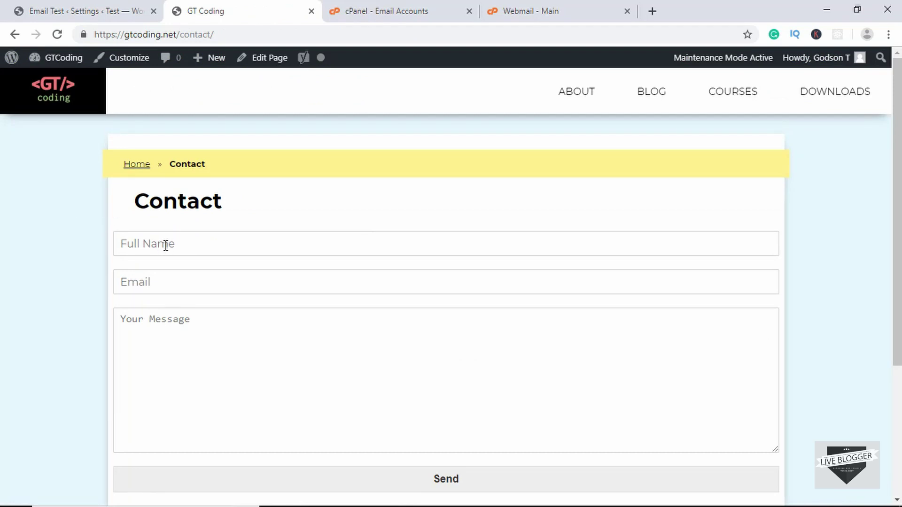
Submit the contact form with a name, an e-mail and 'This is a test message 123.'
{"action": "left_click", "coordinate": [238, 244]}
{"action": "scroll", "coordinate": [238, 244], "scroll_direction": "down", "scroll_amount": 2}
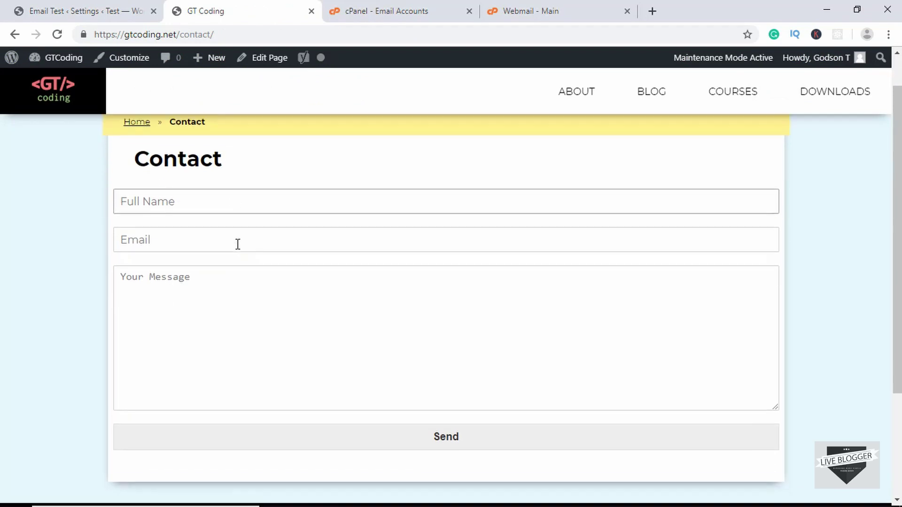
{"action": "type", "text": "Mark Z"}
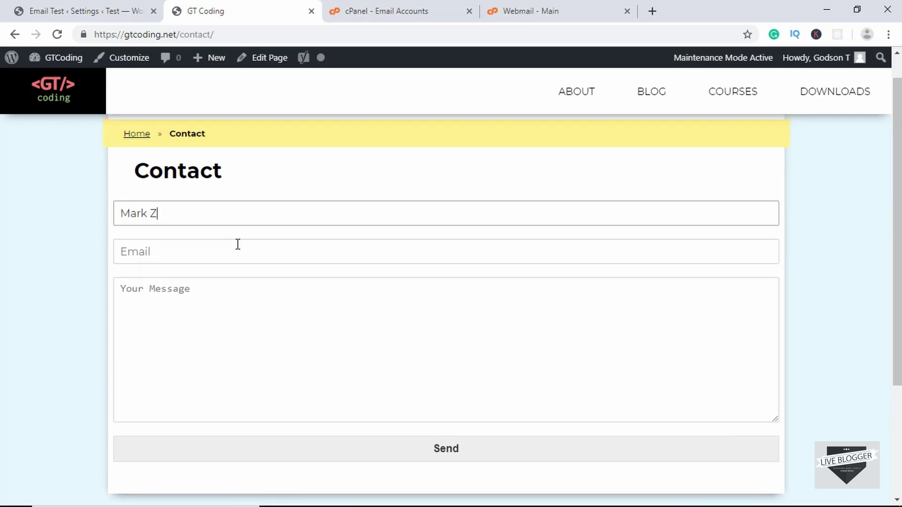
{"action": "left_click", "coordinate": [238, 244]}
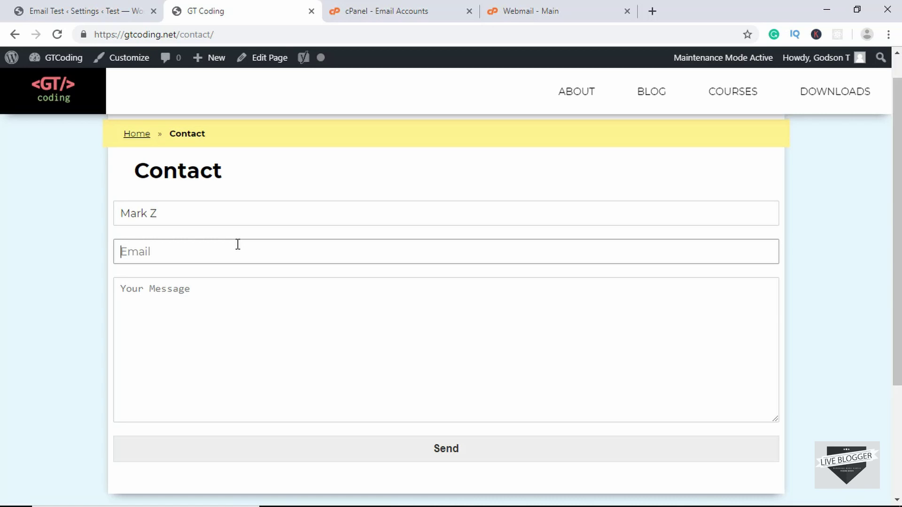
{"action": "key", "text": "Tab"}
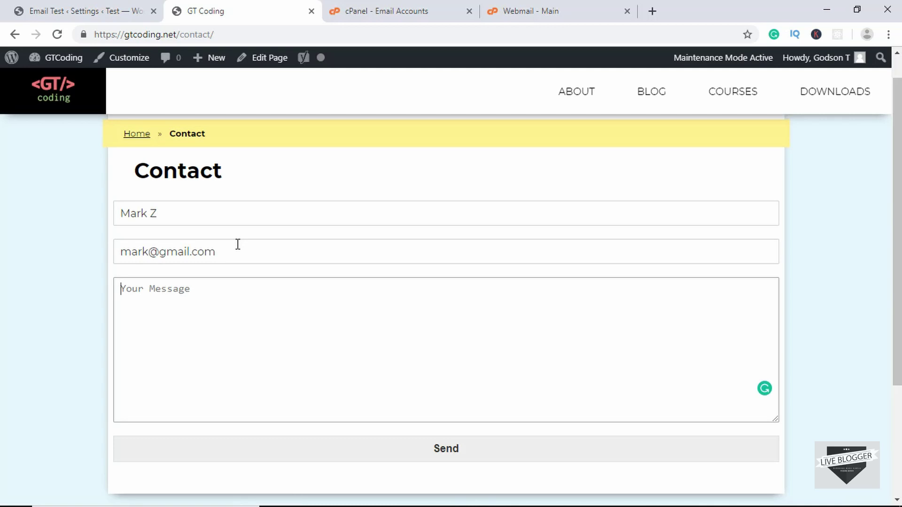
{"action": "type", "text": "This is a test mess"}
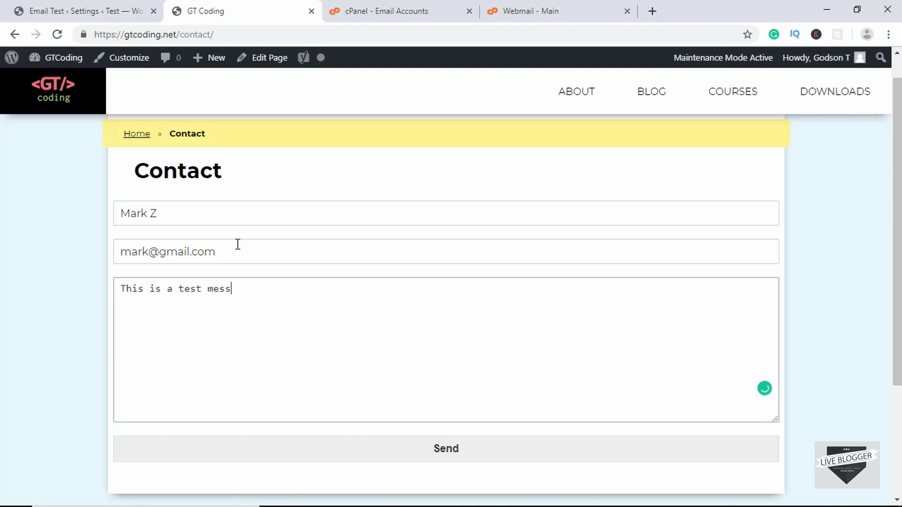
{"action": "type", "text": "age 123."}
{"action": "scroll", "coordinate": [386, 390], "scroll_direction": "down", "scroll_amount": 1}
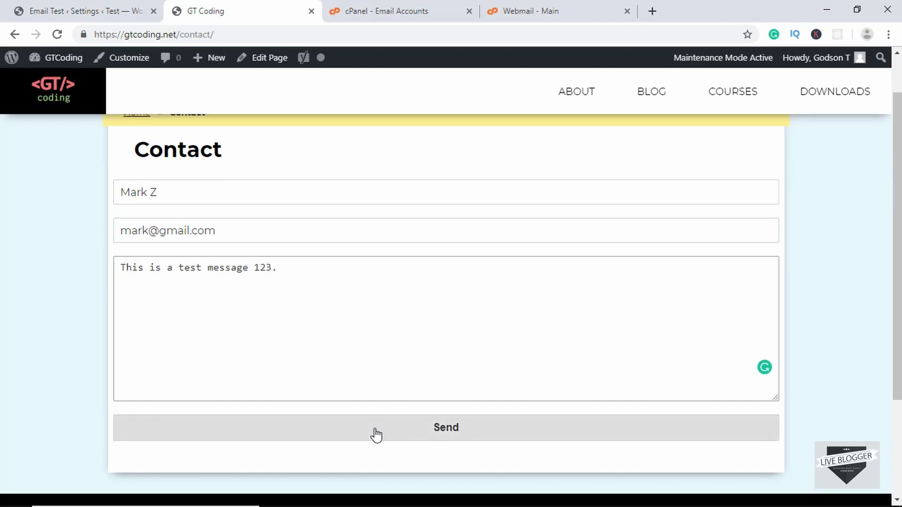
{"action": "left_click", "coordinate": [376, 434]}
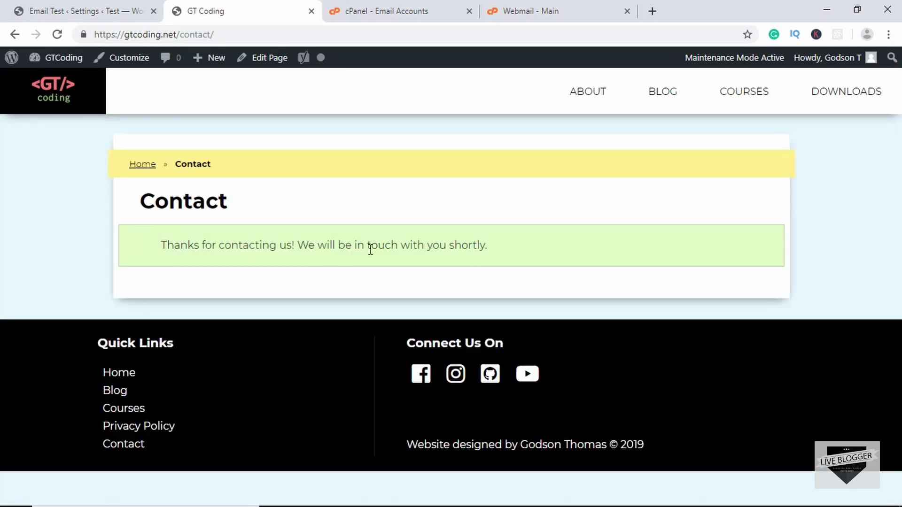
{"action": "left_click", "coordinate": [543, 7]}
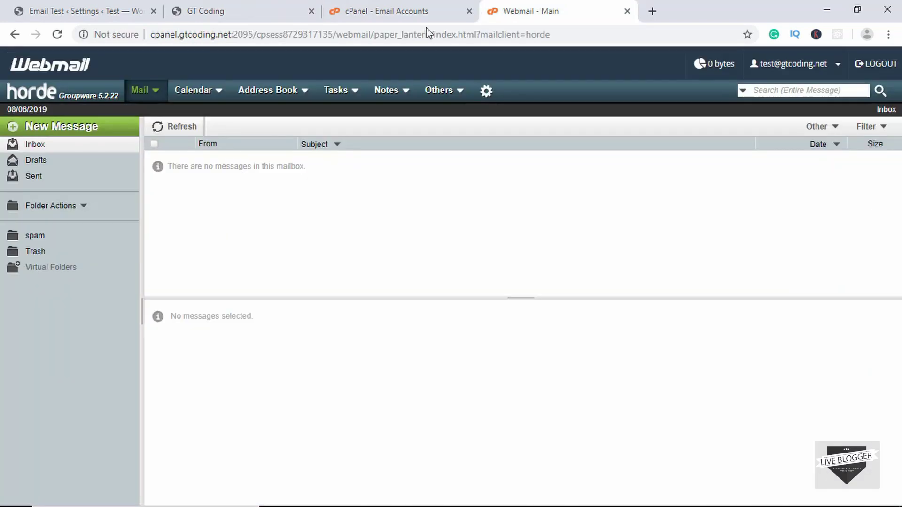
Refresh the Horde inbox to find the 'New Entry: Contact' message, then return to WordPress
{"action": "left_click", "coordinate": [180, 134]}
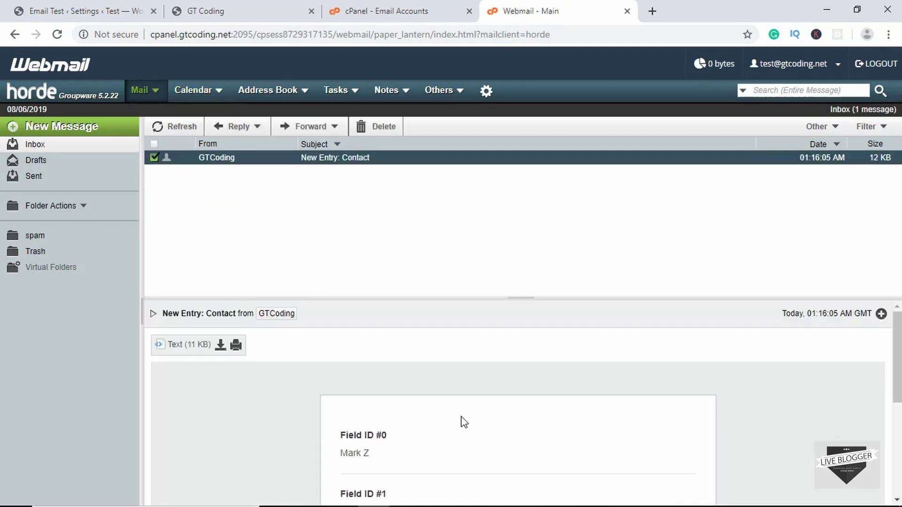
{"action": "scroll", "coordinate": [461, 421], "scroll_direction": "down", "scroll_amount": 4}
{"action": "scroll", "coordinate": [463, 422], "scroll_direction": "up", "scroll_amount": 2}
{"action": "scroll", "coordinate": [460, 421], "scroll_direction": "up", "scroll_amount": 2}
{"action": "scroll", "coordinate": [451, 399], "scroll_direction": "down", "scroll_amount": 3}
{"action": "scroll", "coordinate": [404, 380], "scroll_direction": "down", "scroll_amount": 2}
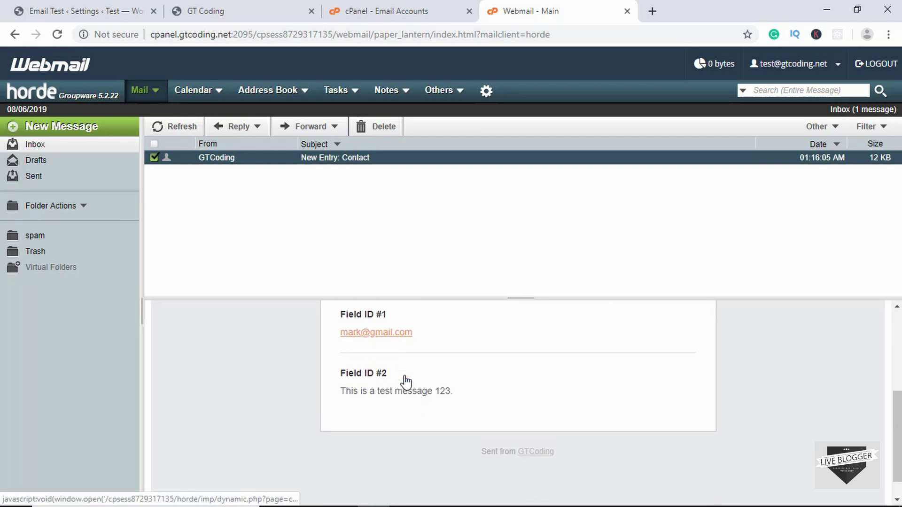
{"action": "scroll", "coordinate": [464, 393], "scroll_direction": "up", "scroll_amount": 4}
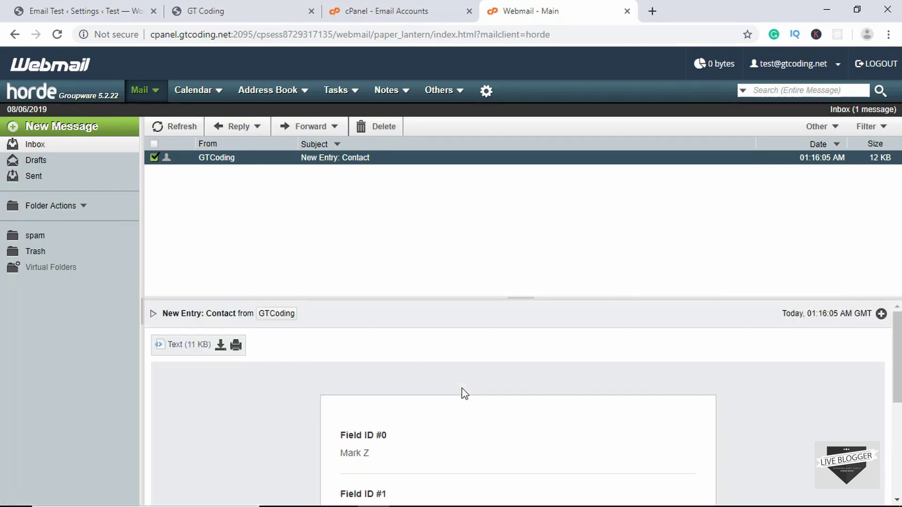
{"action": "key", "text": "ctrl+1"}
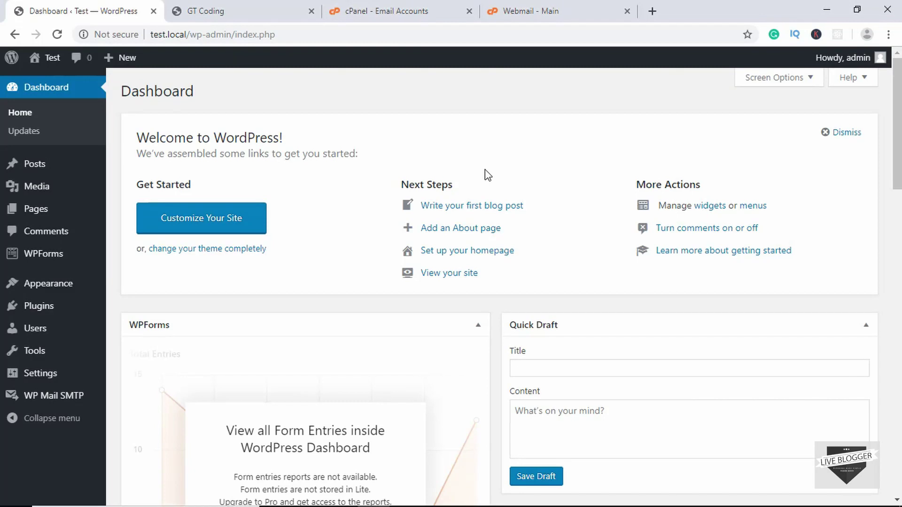